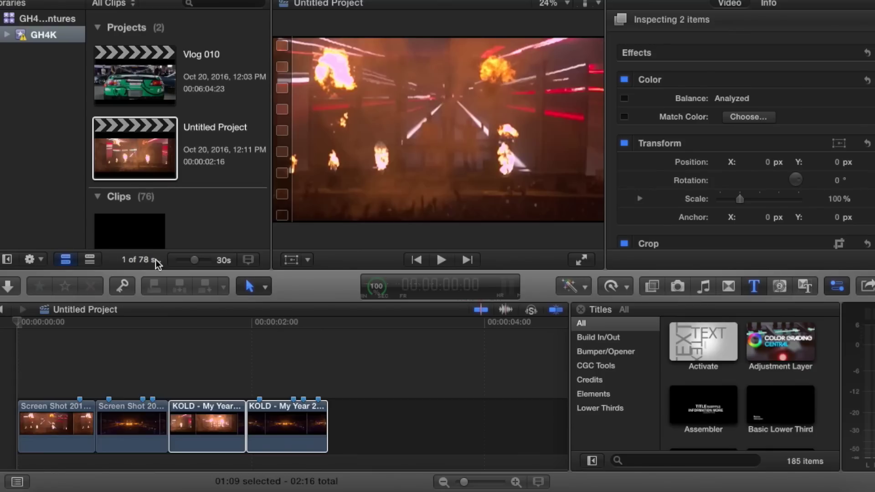
Deselect the KOLD clips and step frame by frame through the zoom across the first cut
click(15, 367)
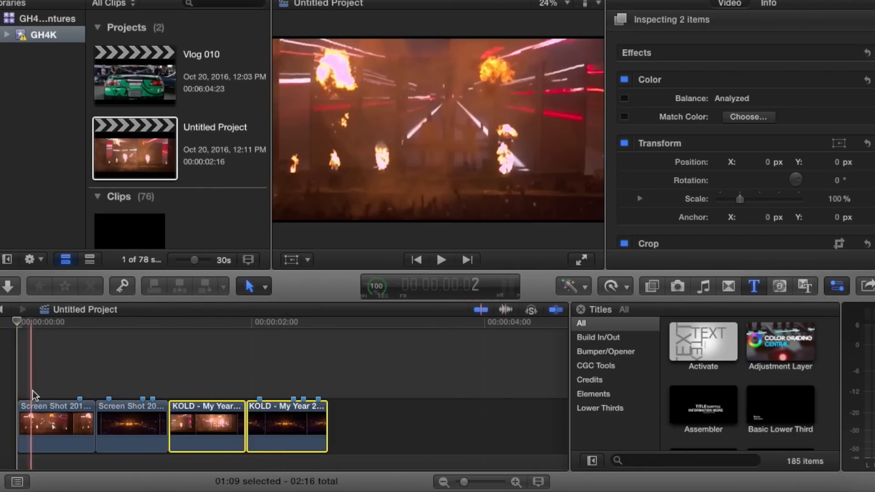
click(20, 394)
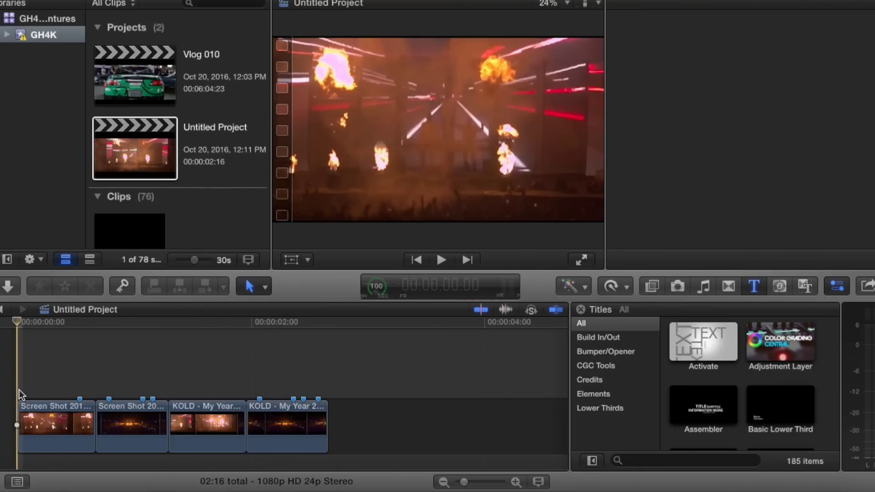
click(83, 388)
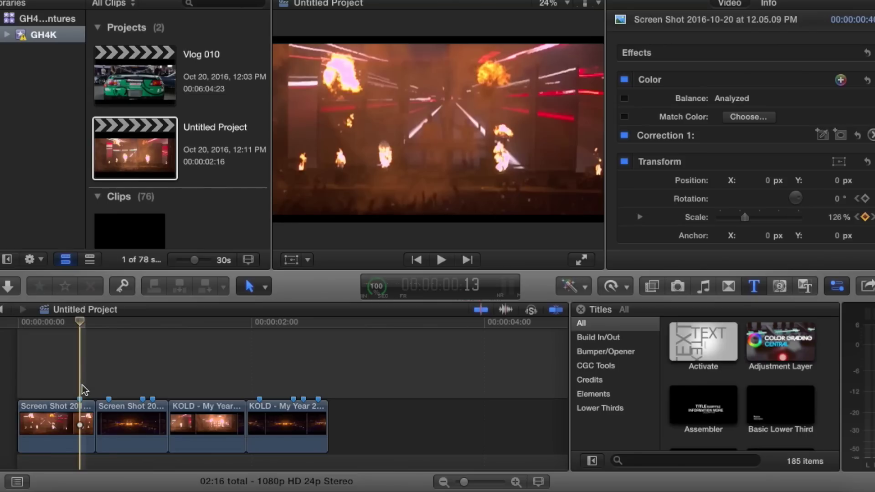
click(23, 395)
key(Right)
key(Left)
key(Left)
key(Left)
key(Left)
key(Left)
key(Left)
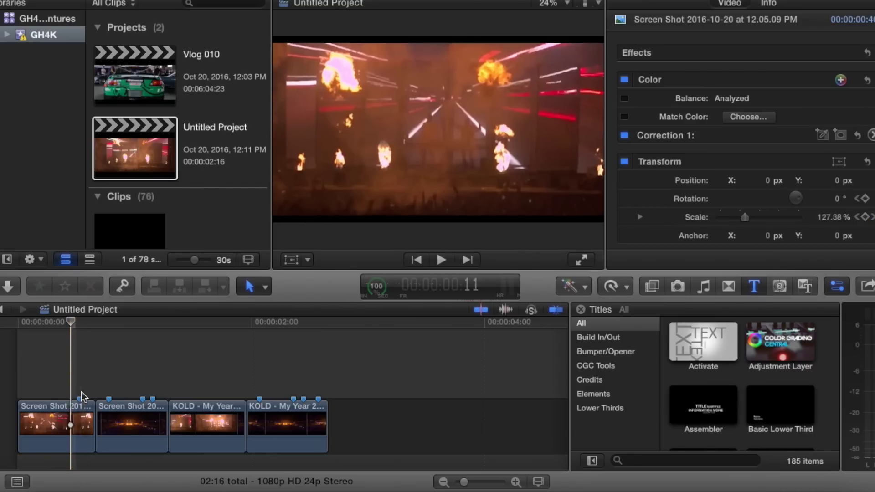
key(Right)
key(Right)
key(Right)
key(Right)
key(Right)
key(Right)
key(Right)
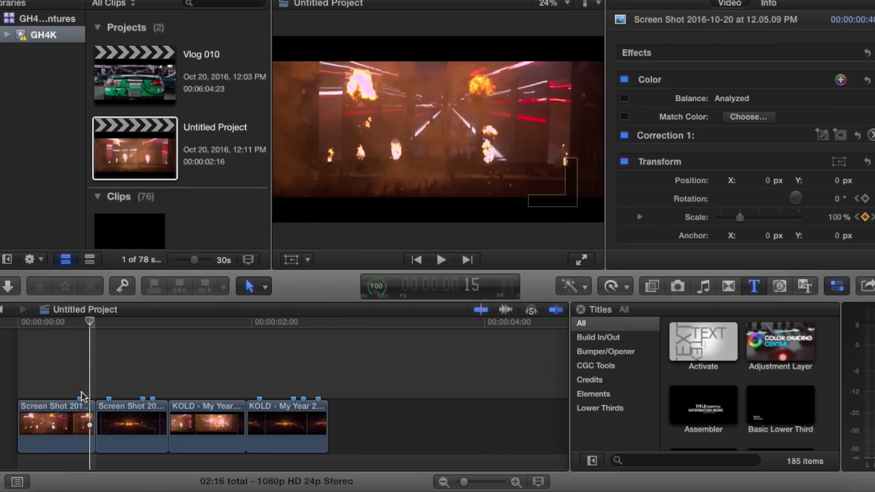
key(Right)
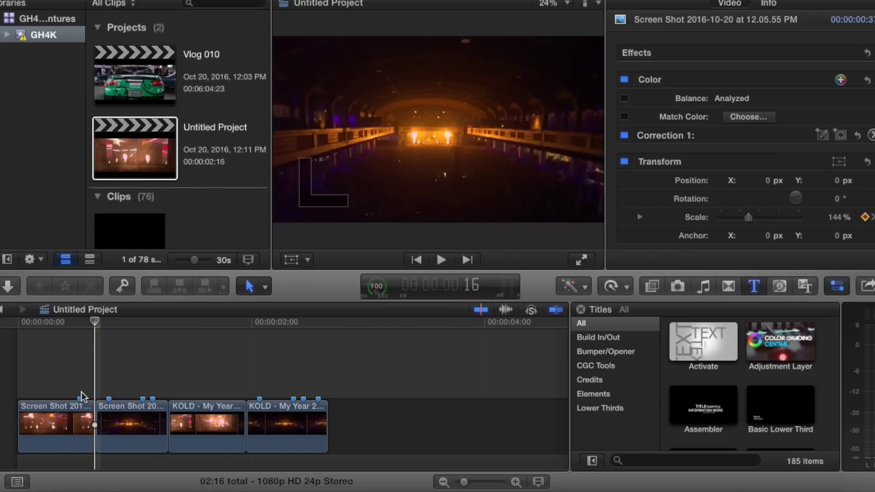
key(Right)
key(Right)
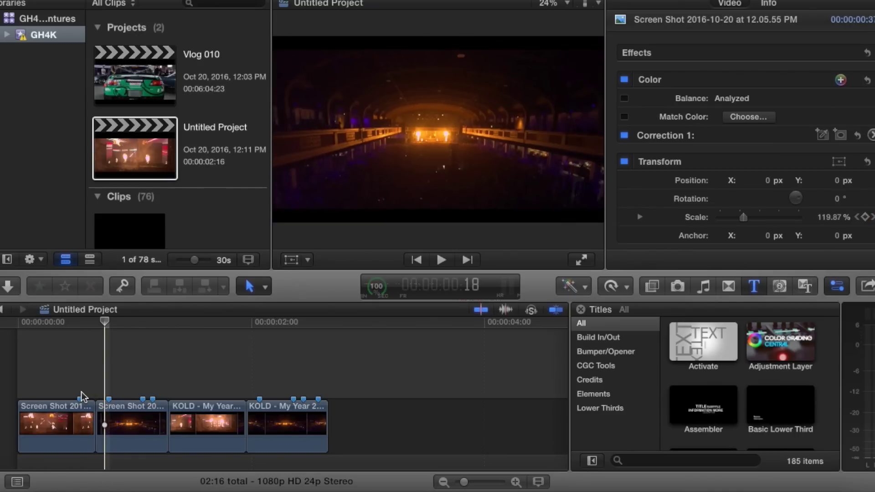
key(Right)
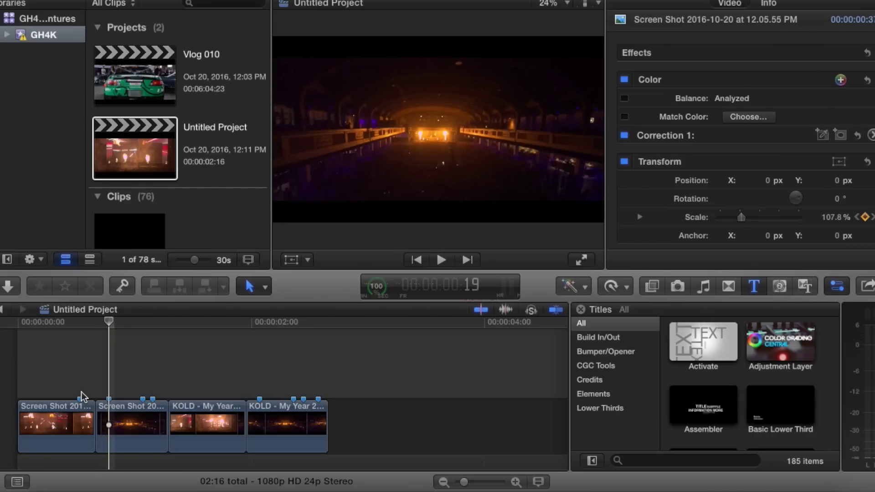
key(Right)
key(Right)
key(Right)
key(Right)
key(Right)
key(Right)
key(Right)
key(Right)
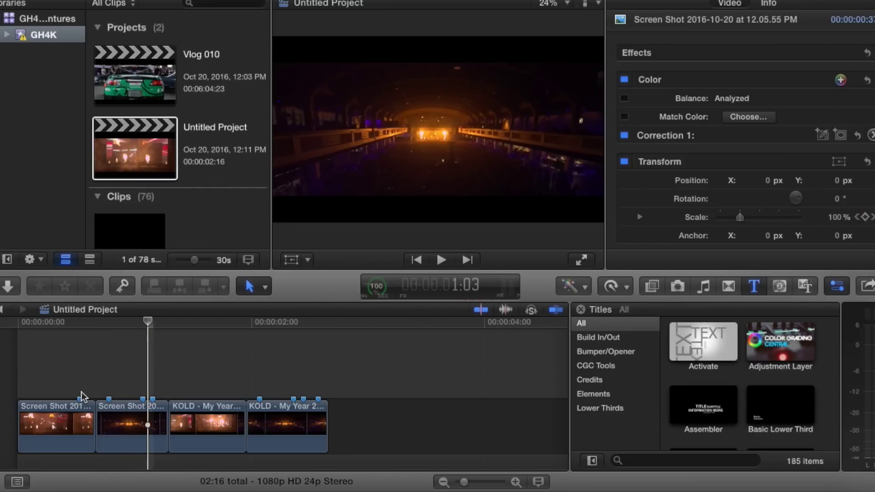
key(Left)
key(Left)
key(Left)
key(Left)
key(Left)
key(Left)
key(Left)
key(Left)
key(Left)
key(Left)
key(Left)
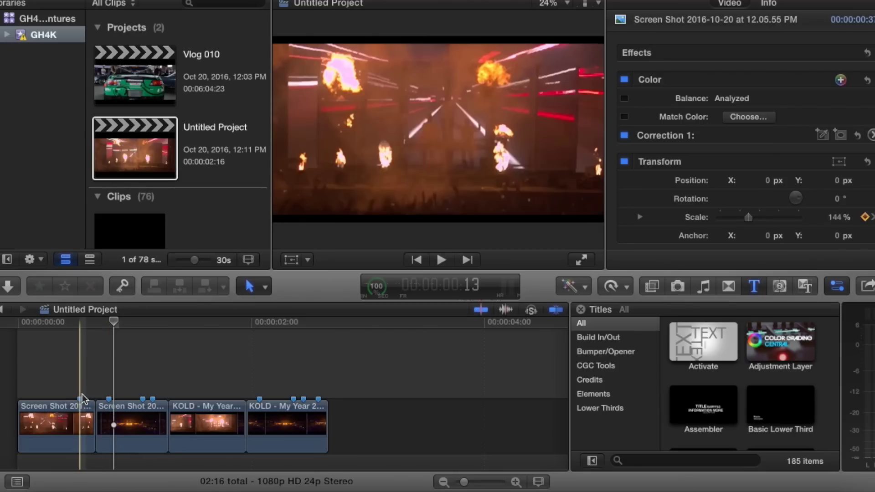
Return the playhead to the start and select the first Screen Shot clip
click(82, 398)
click(109, 388)
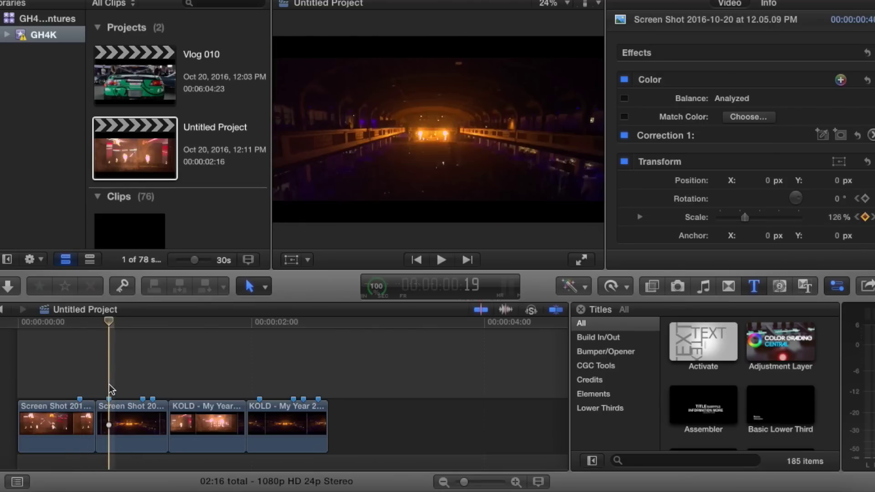
click(81, 390)
click(19, 400)
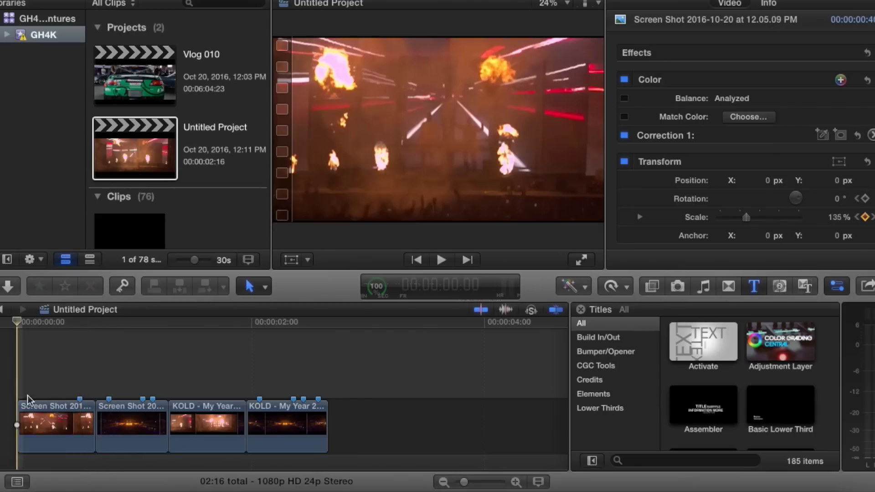
click(28, 400)
super+click(28, 410)
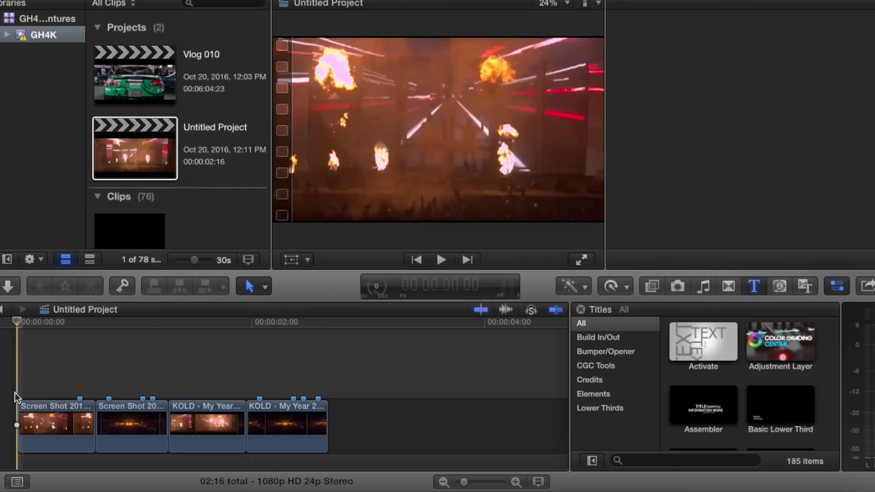
click(27, 415)
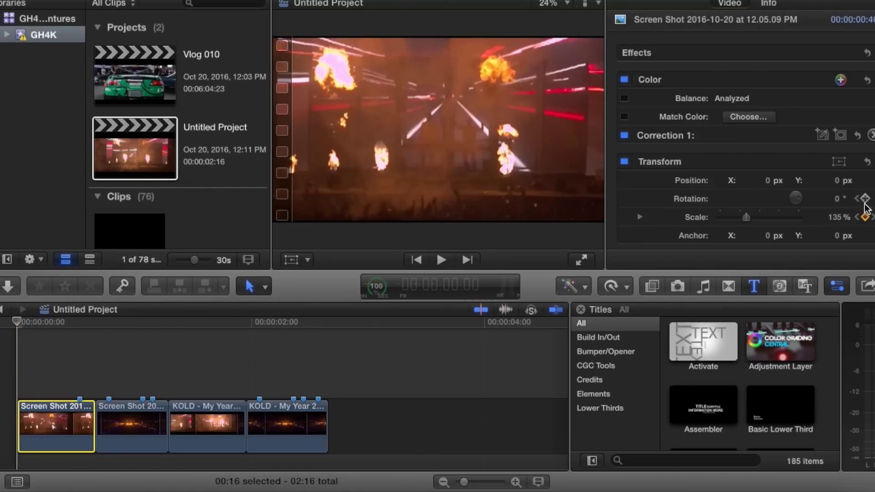
Try a 100% starting Scale on the first clip, then restore it to 135%
click(864, 217)
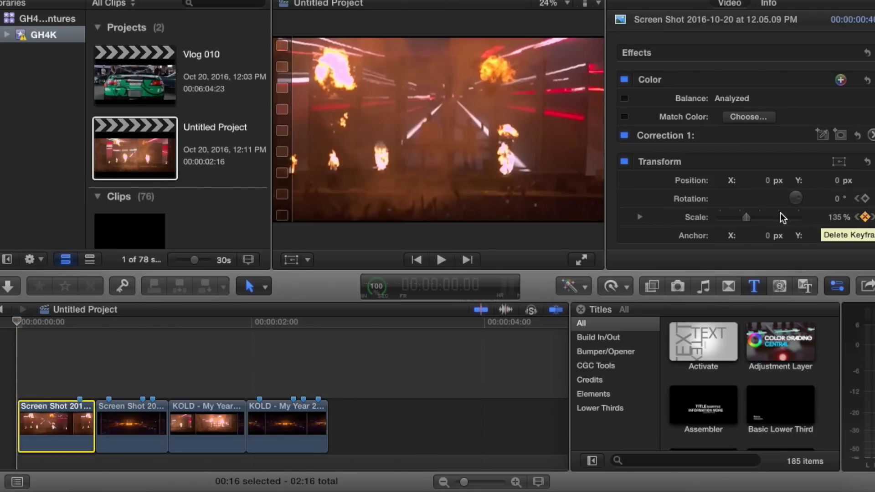
click(833, 218)
text(100)
key(Return)
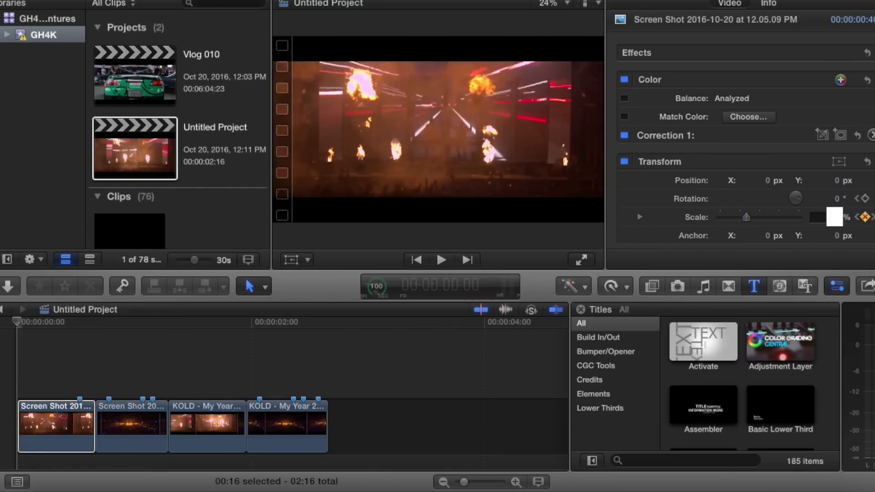
text(135)
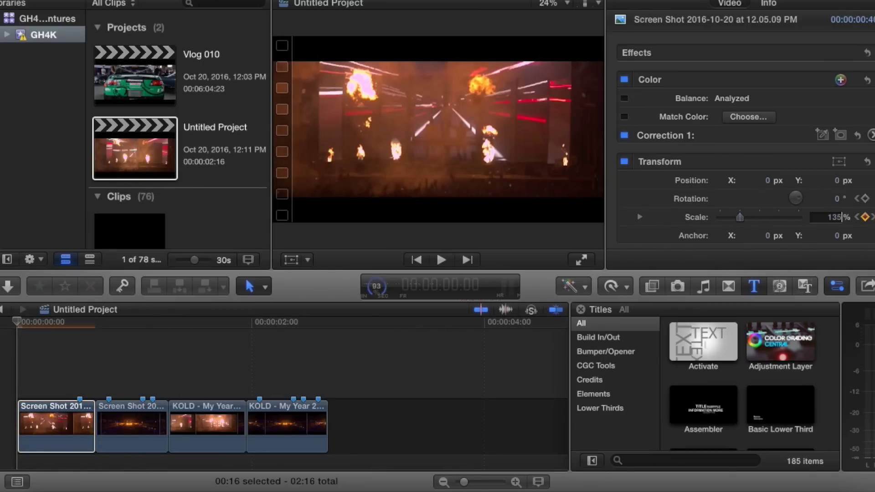
key(Return)
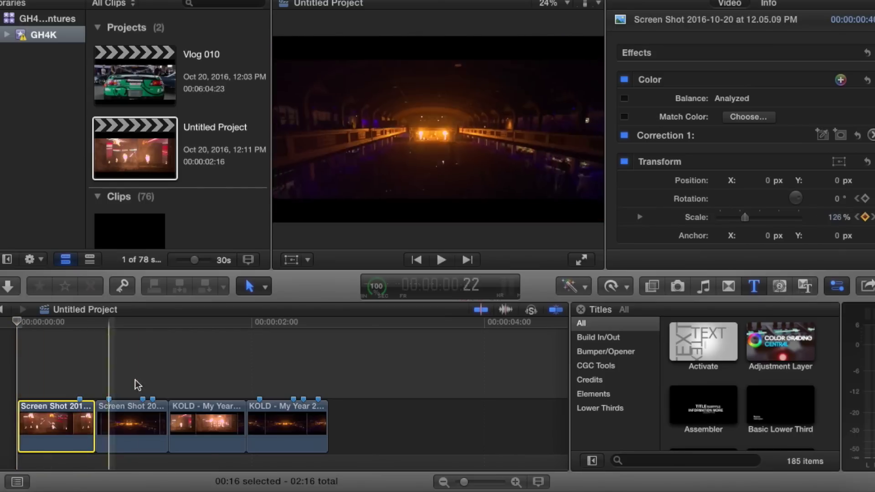
Play the edit from the beginning and stop at the cut between clips
key(space)
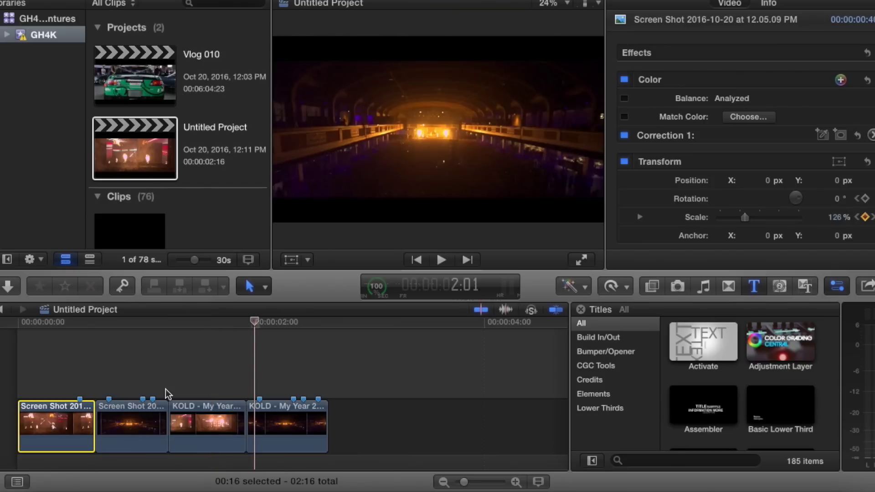
click(14, 395)
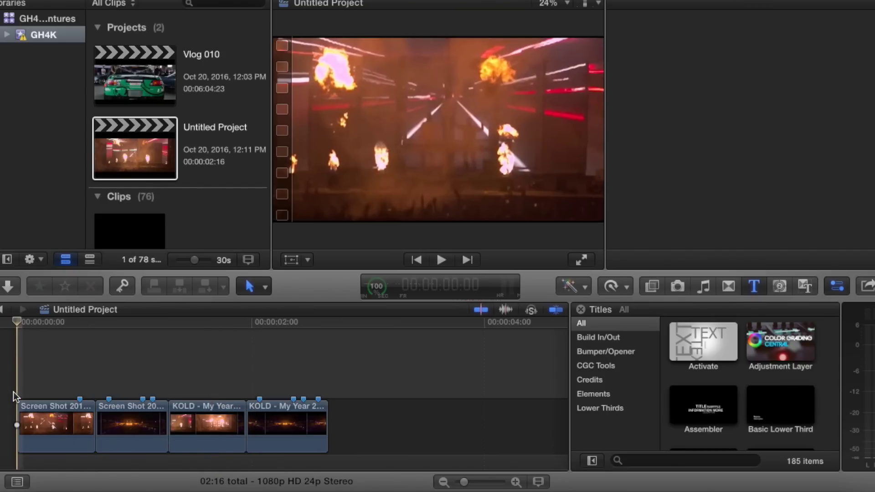
key(space)
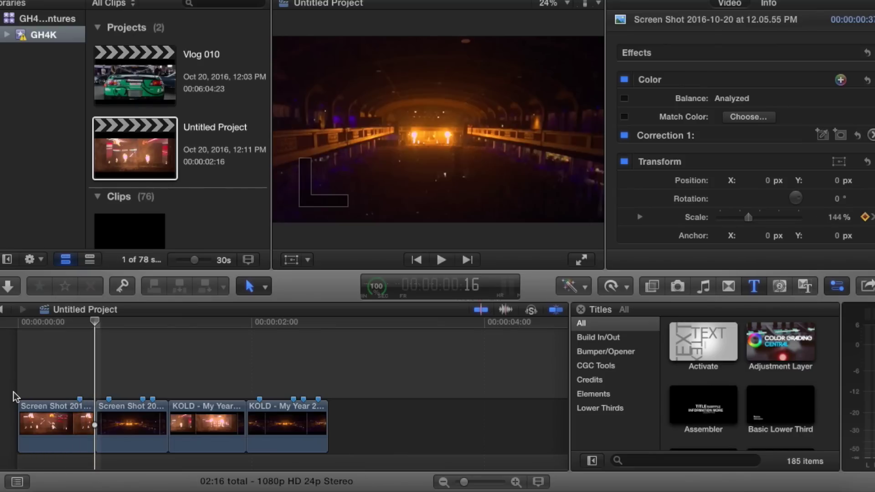
click(94, 395)
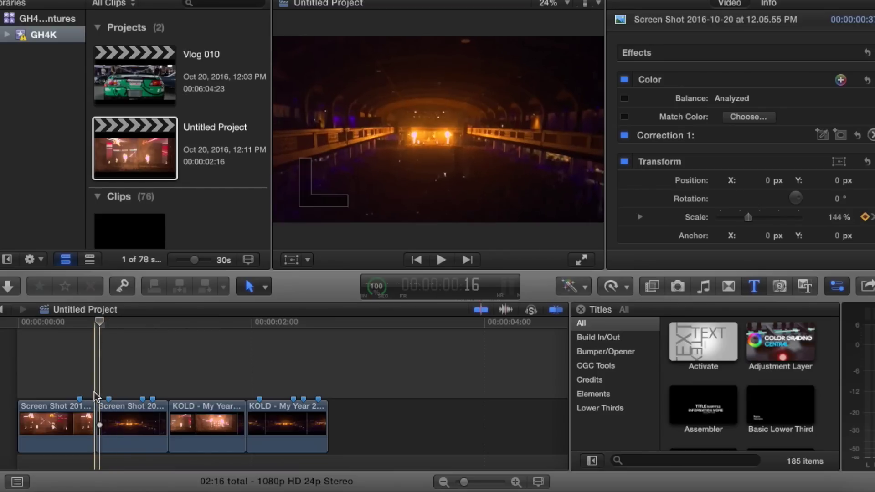
click(18, 386)
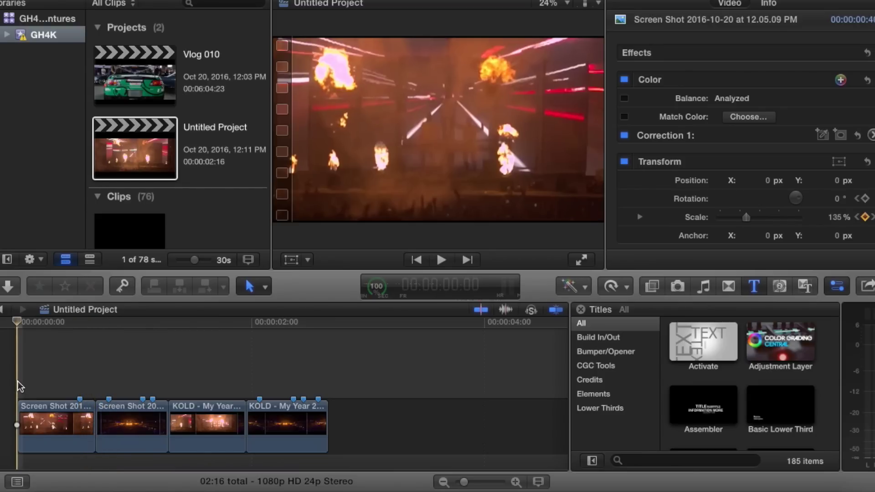
click(80, 392)
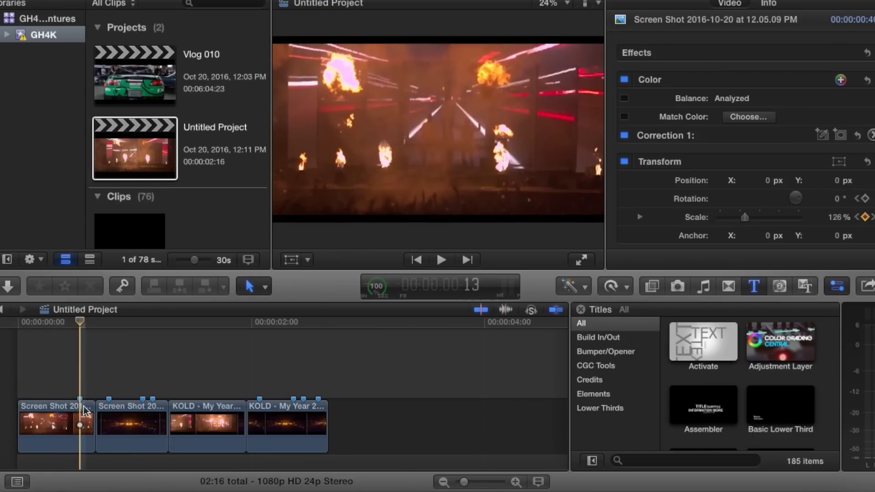
Jump to the next edit point, select the first clip's outgoing edge, and play through the cut
key(Down)
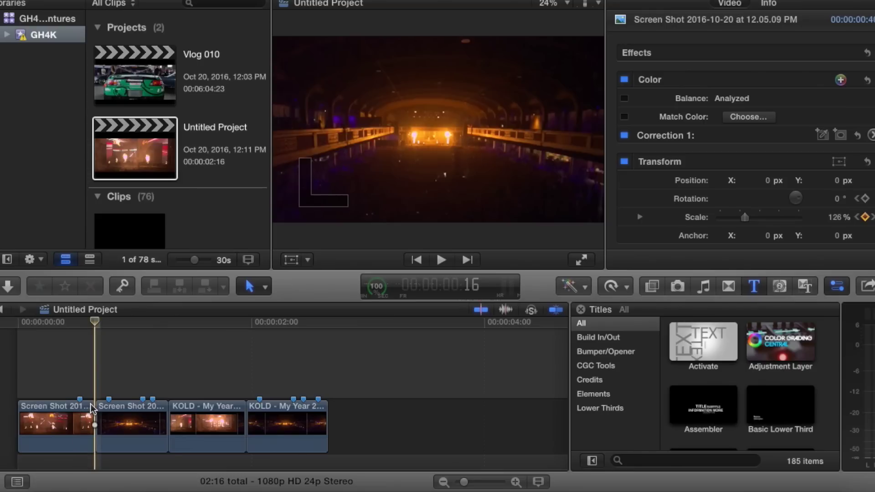
click(90, 405)
click(82, 395)
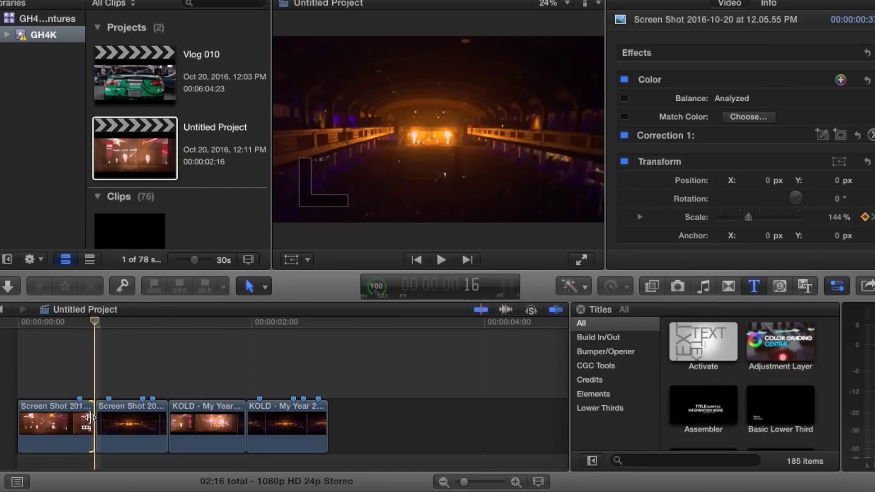
click(90, 418)
key(space)
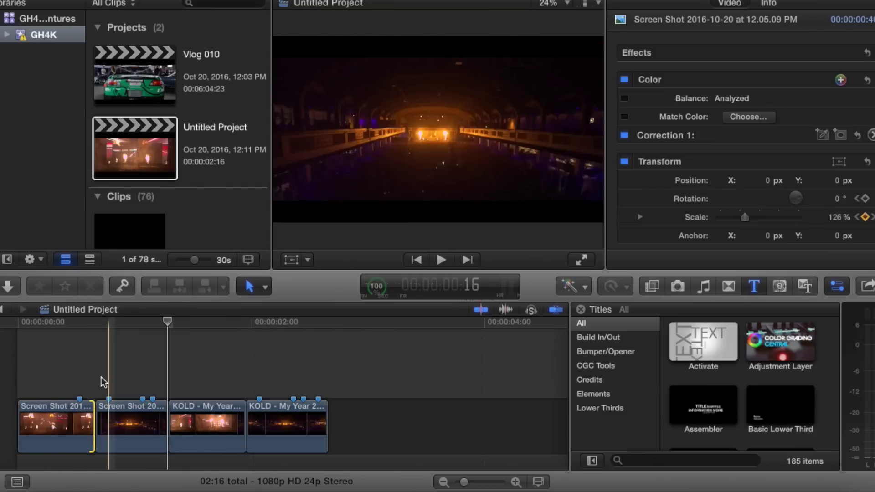
click(96, 383)
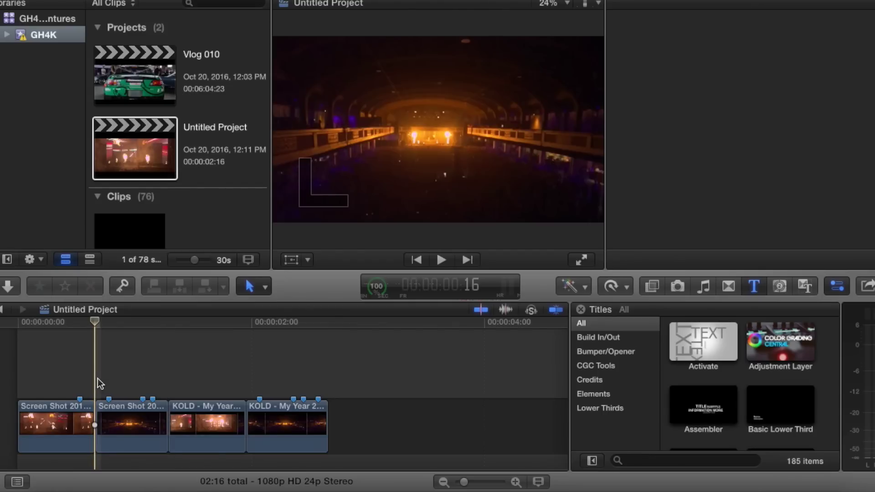
click(106, 419)
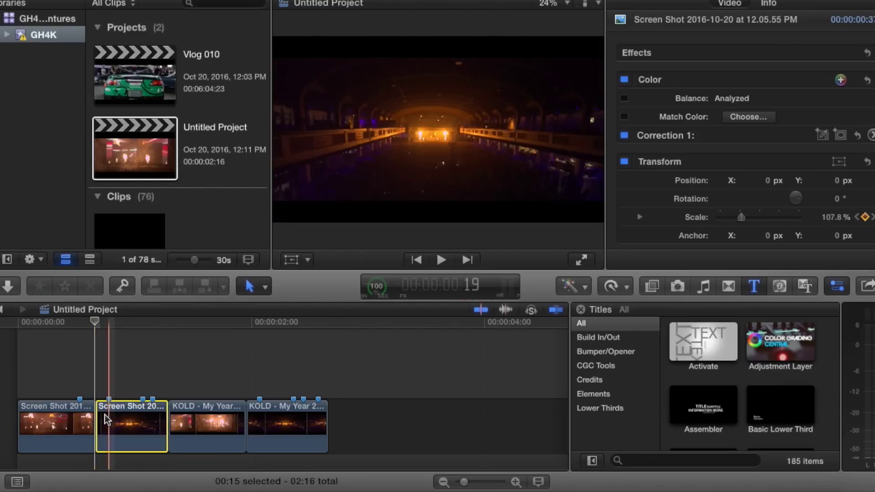
click(138, 342)
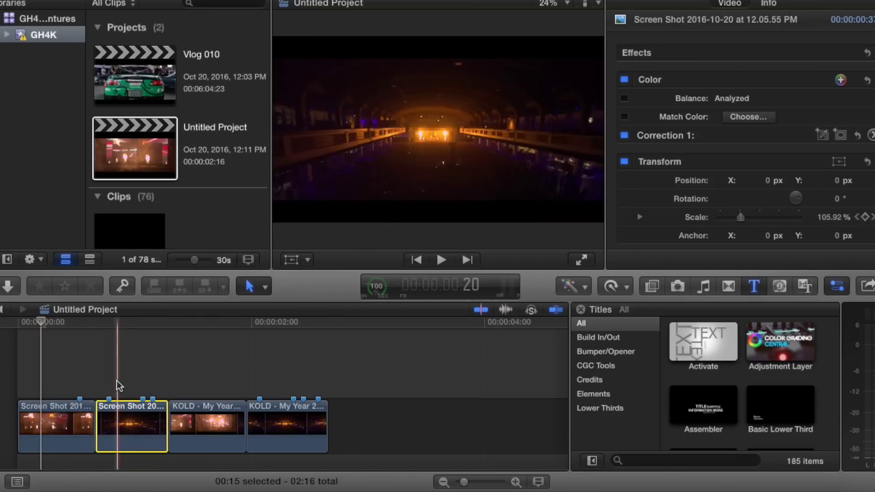
click(100, 382)
key(Left)
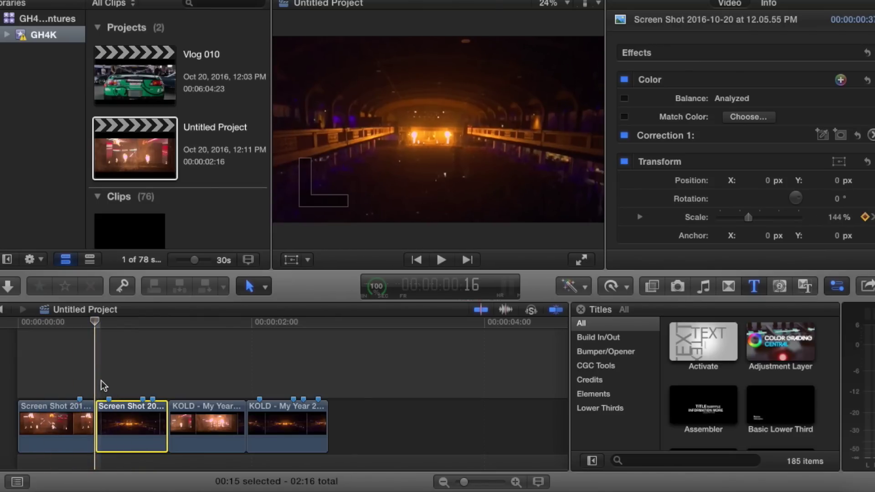
key(Right)
key(Right)
key(Right)
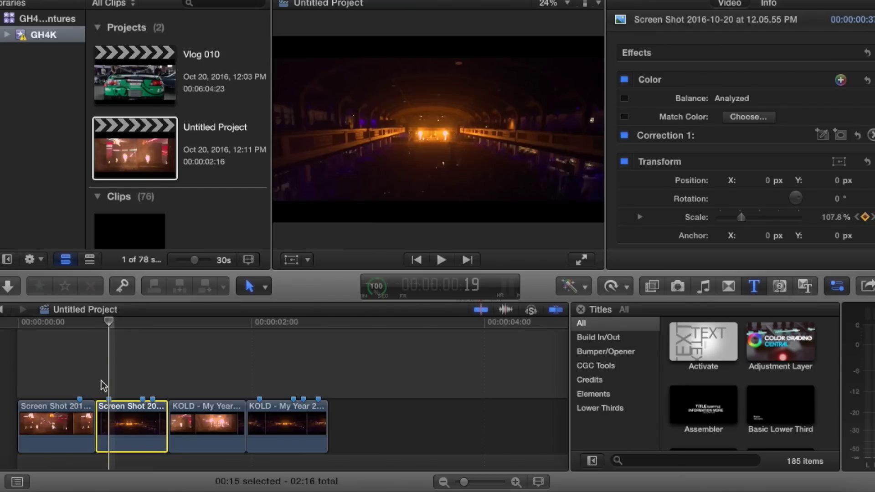
key(Right)
key(Right)
key(Right)
key(Right)
key(Right)
key(Right)
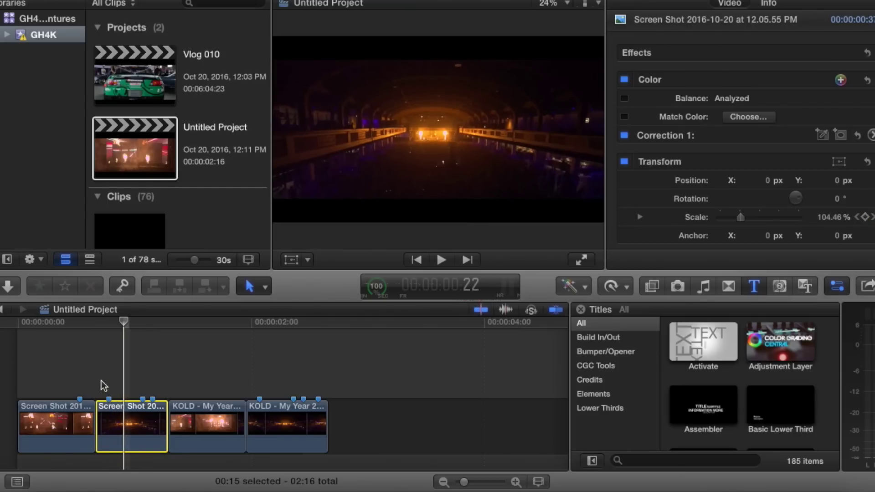
key(Right)
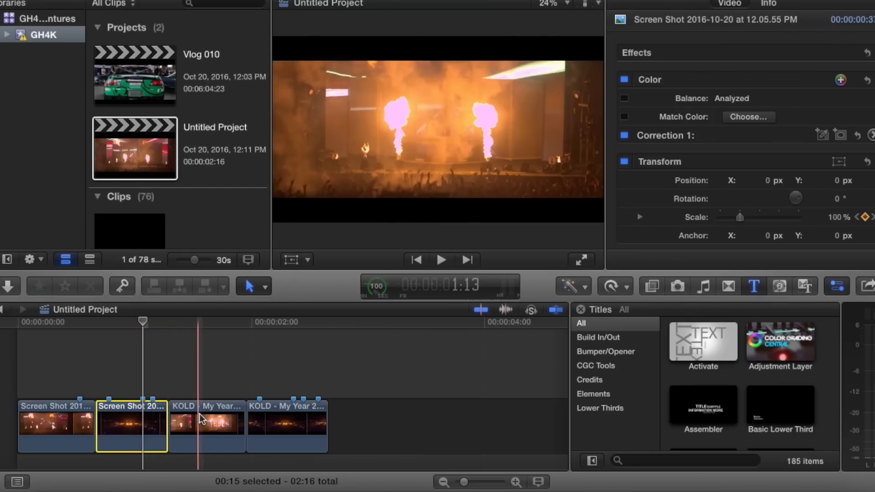
Lift both KOLD clips out of the storyline as connected clips above the Screen Shot clips
drag(197, 416, 56, 341)
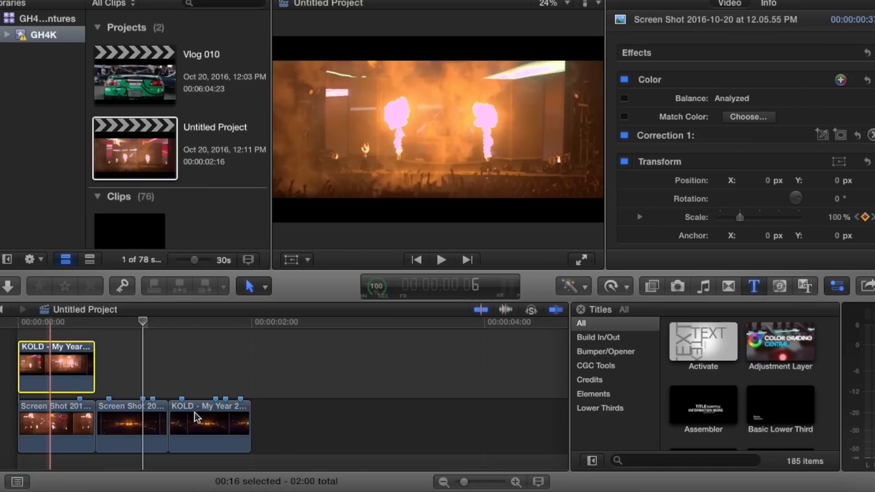
drag(195, 415, 126, 360)
click(78, 361)
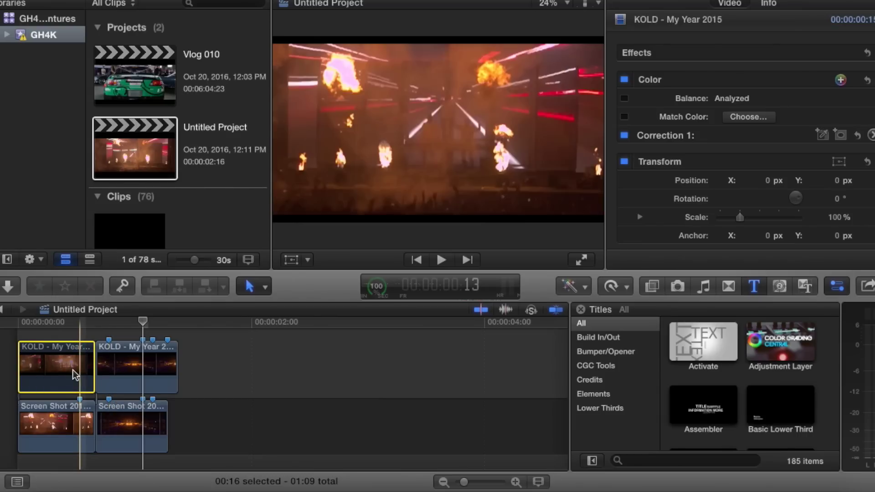
click(15, 365)
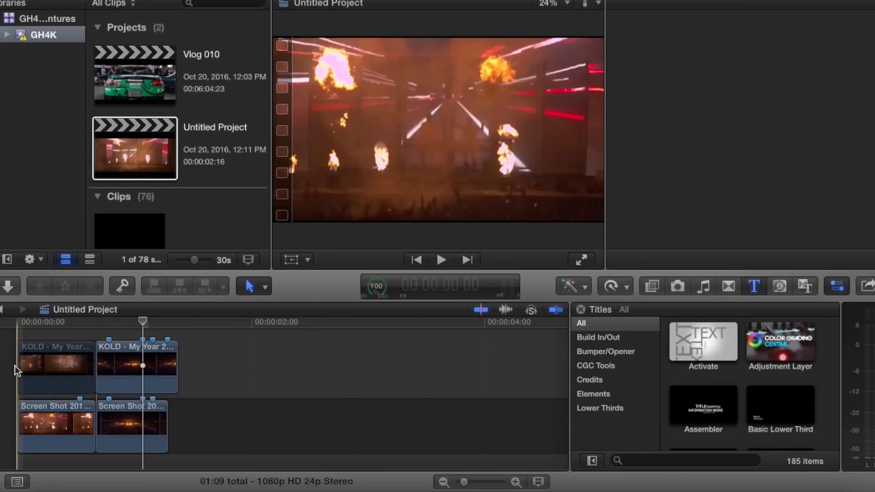
Show the KOLD clip's settings in the Inspector and play the edit from the start
key(super+4)
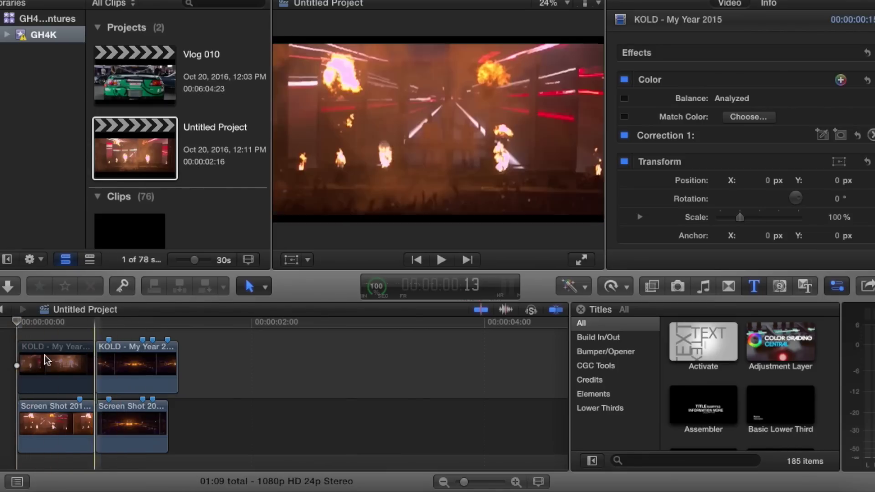
key(space)
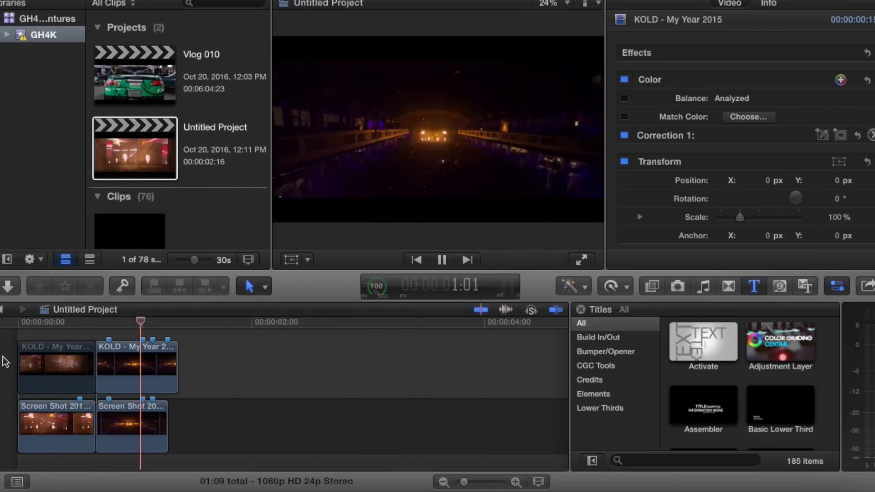
key(space)
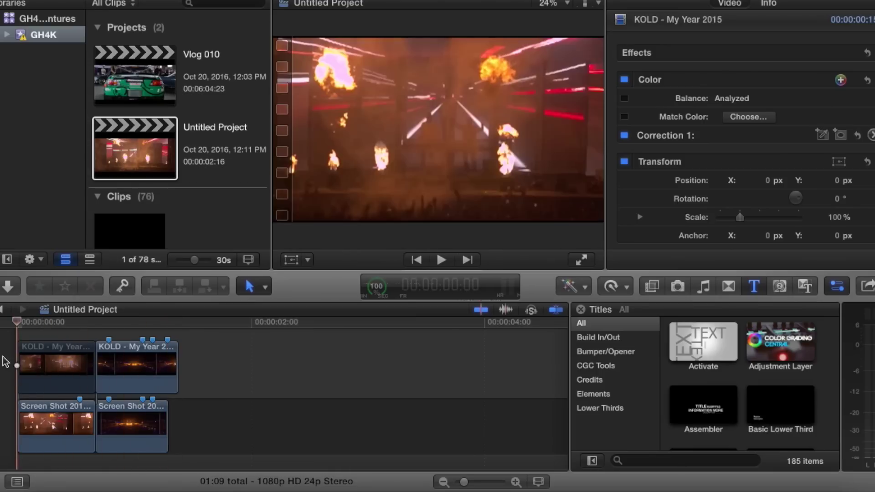
click(40, 366)
key(space)
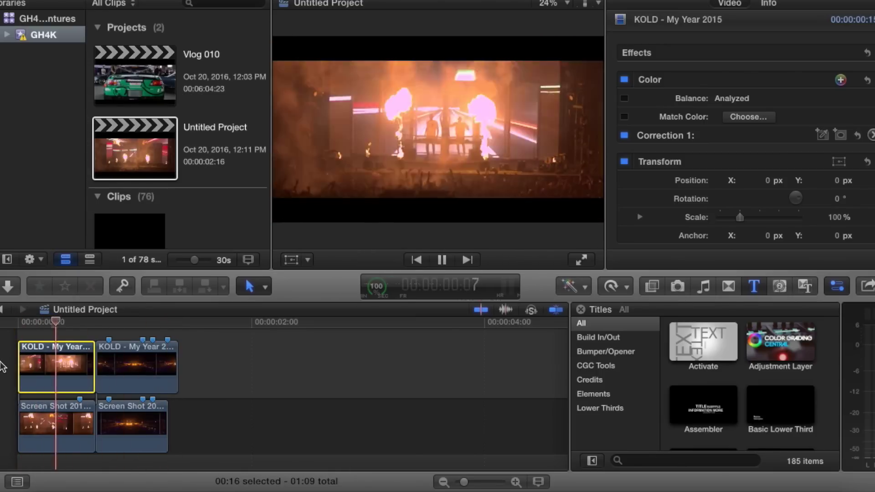
click(2, 366)
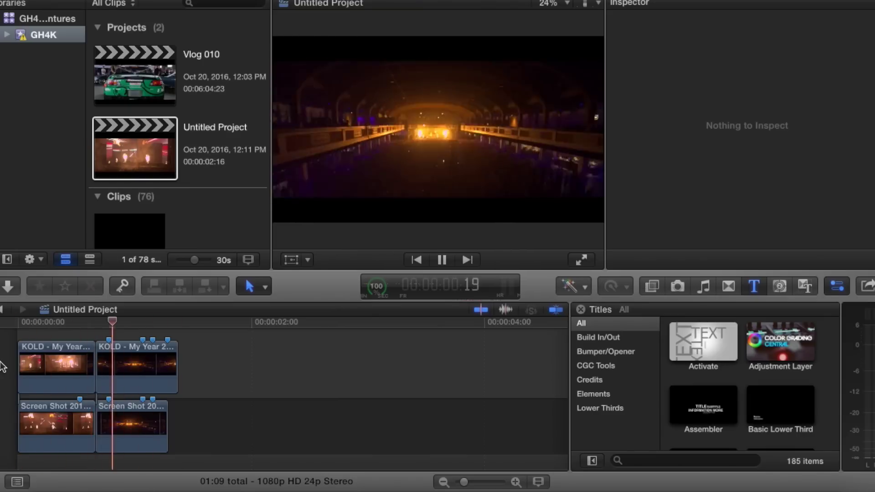
key(space)
Play just the first KOLD clip, then select the second and replay the edit
click(25, 360)
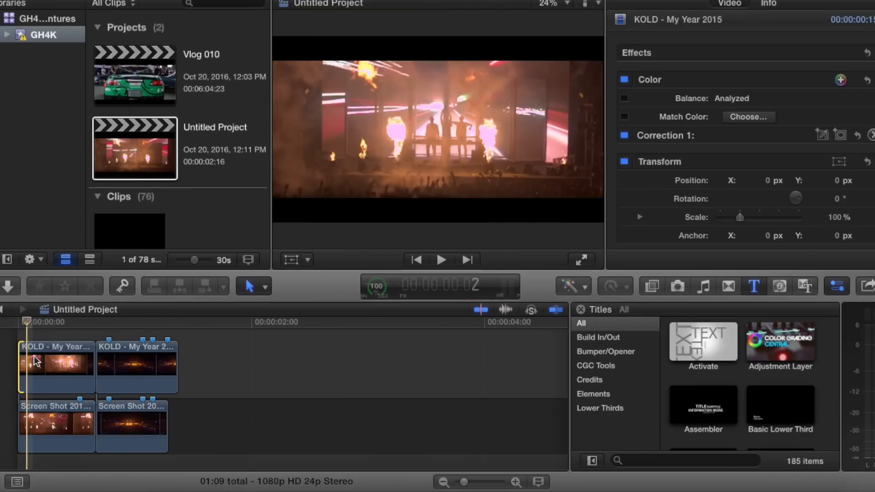
key(slash)
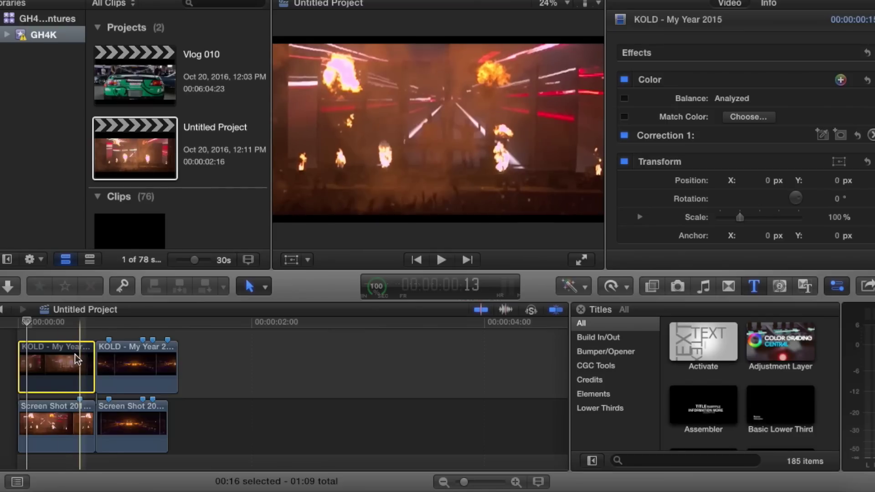
click(110, 362)
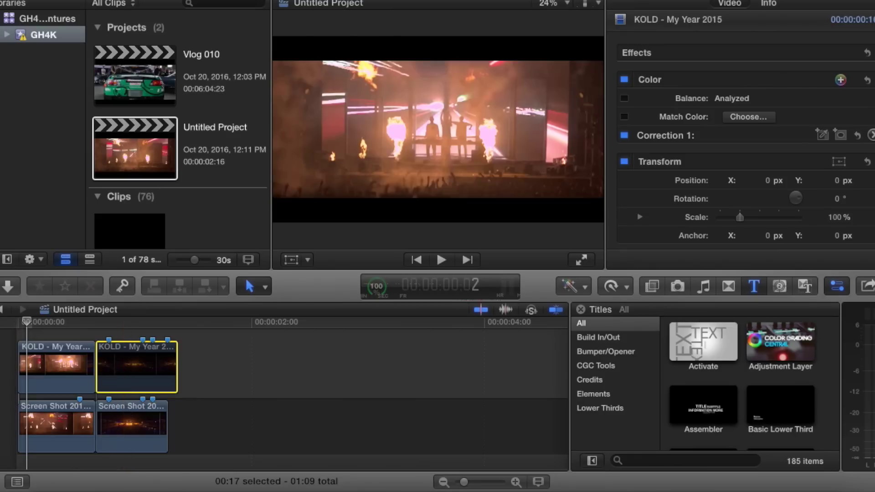
key(space)
key(Home)
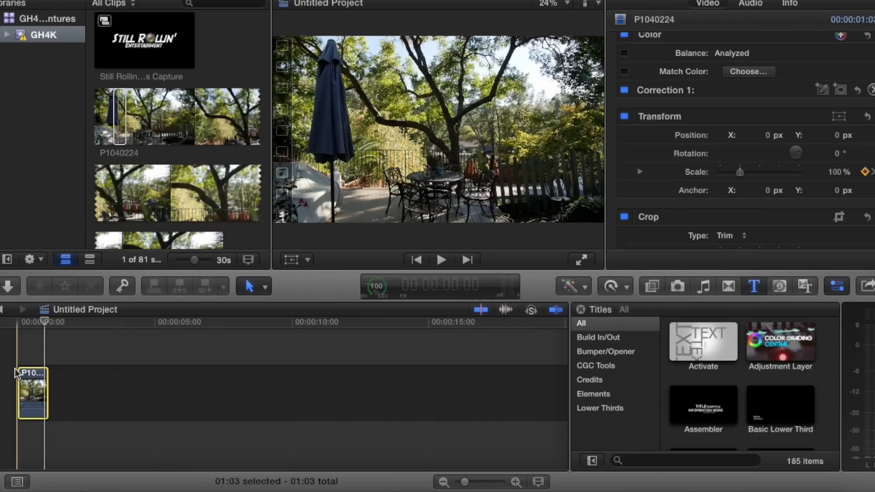
Select the patio clip P1040224 and enlarge its Scale to 110%
click(20, 362)
click(25, 377)
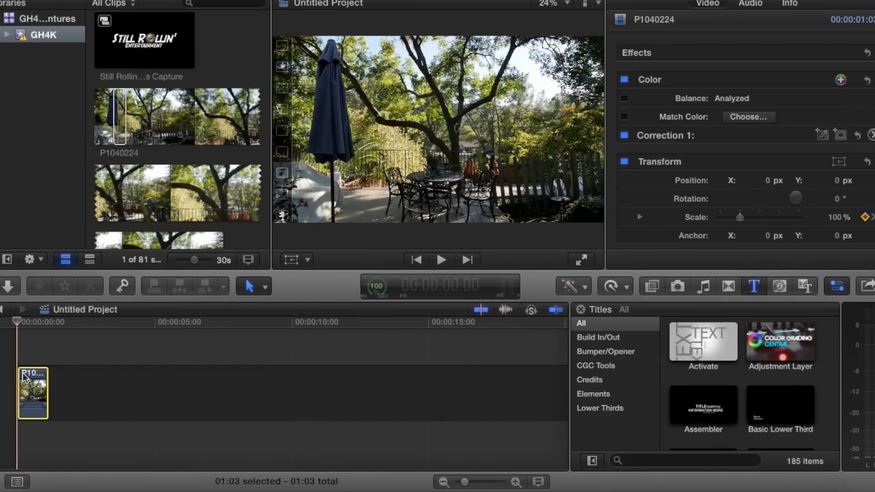
drag(836, 214, 836, 206)
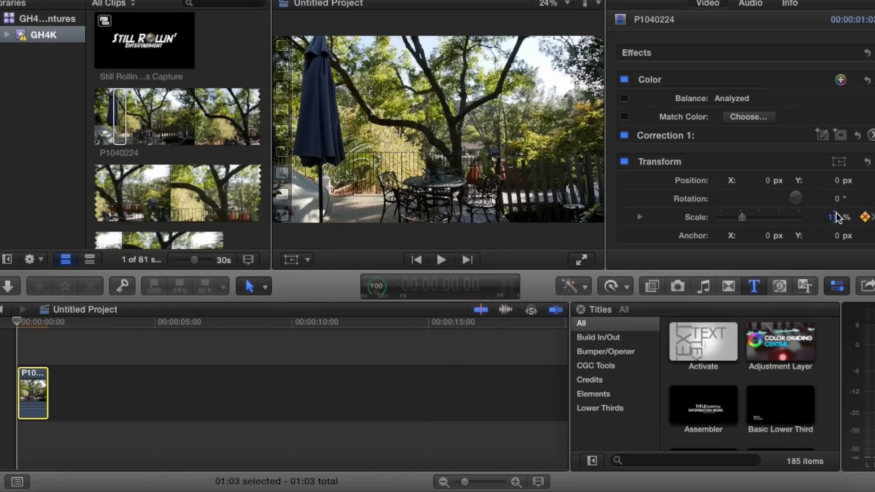
At the one-second frame, set P1040224's Scale to 100% and check its last frames
click(45, 359)
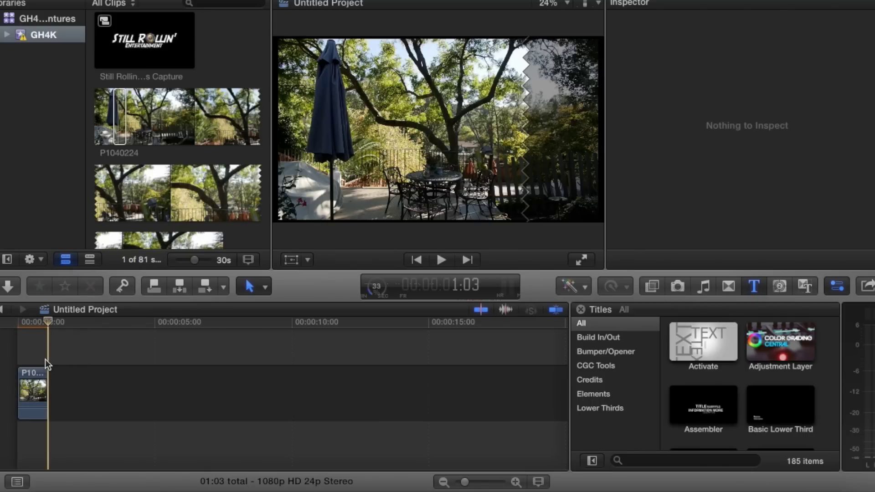
key(Left)
key(Left)
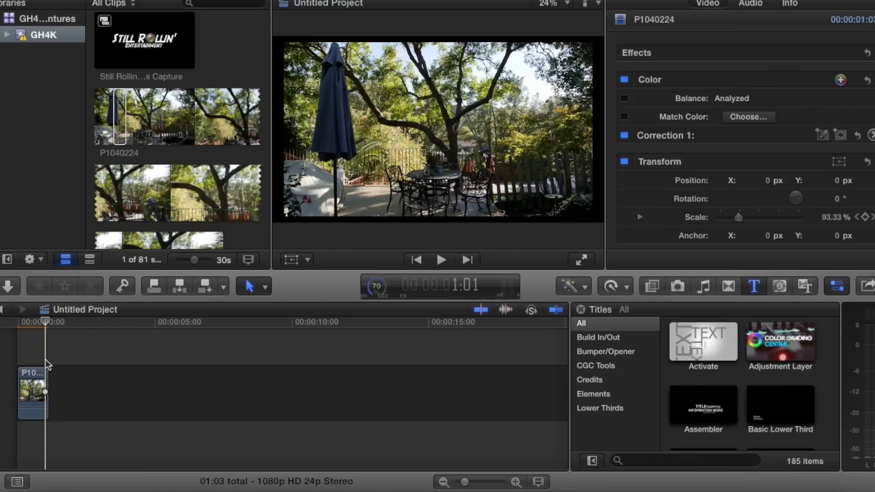
key(Left)
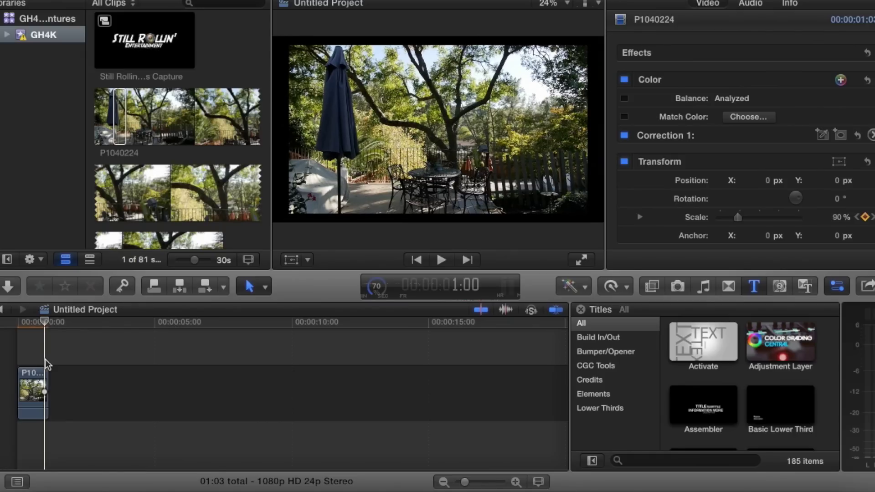
click(837, 218)
text(100)
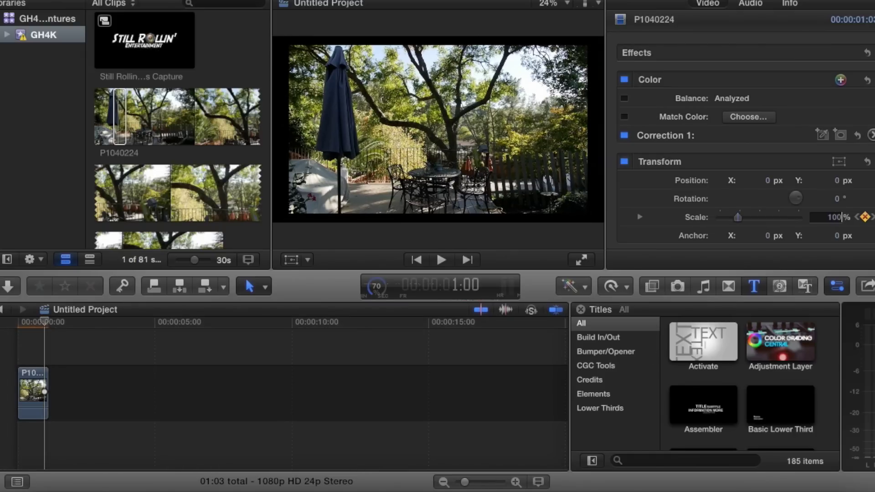
key(Return)
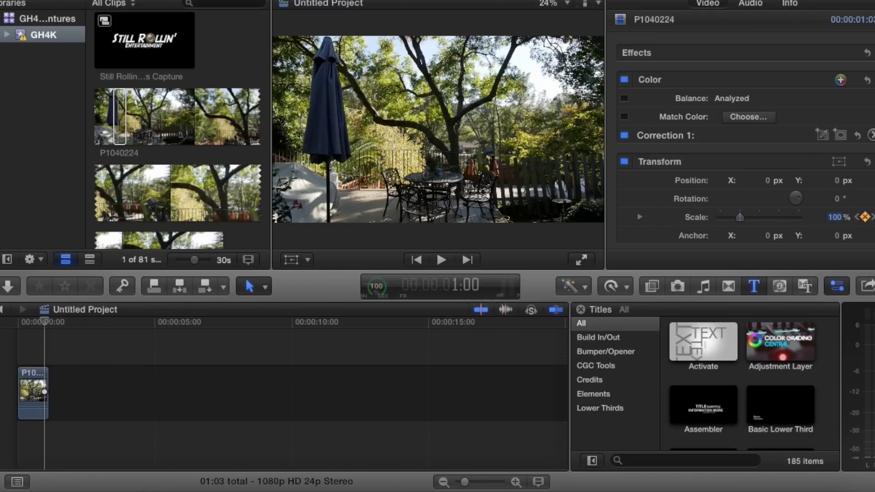
click(45, 323)
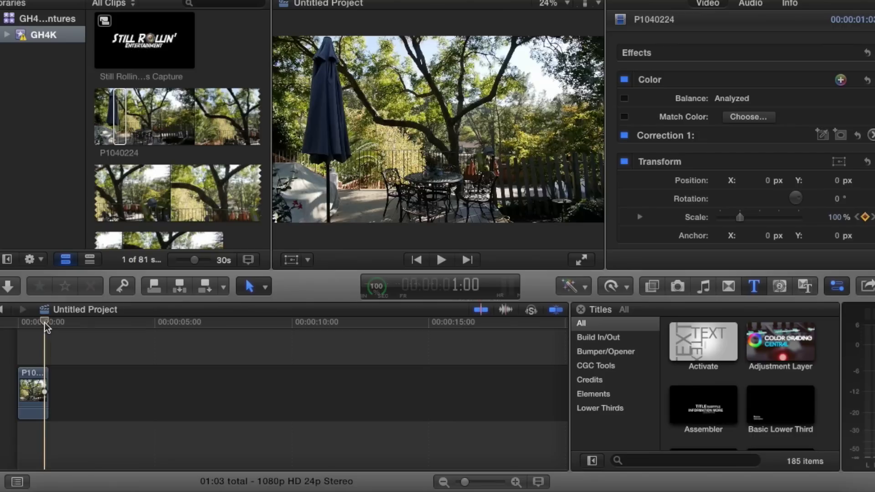
key(Left)
key(Left)
key(Left)
key(Right)
key(Right)
key(Right)
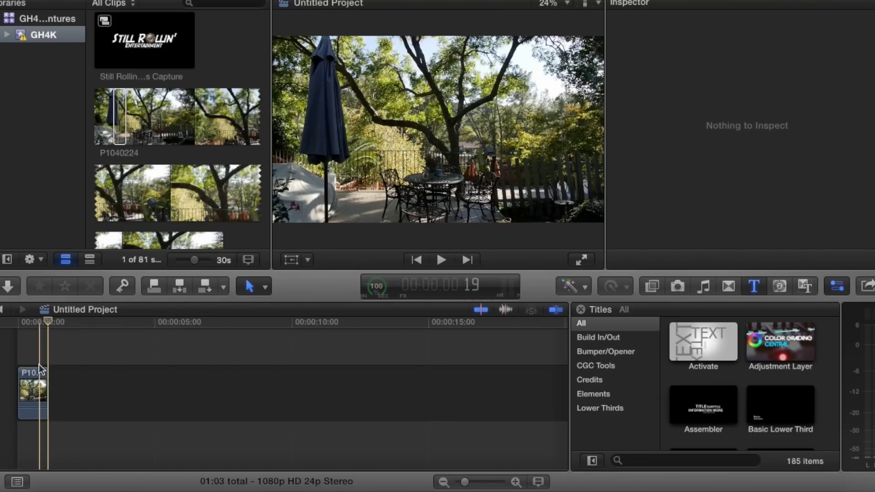
Shrink P1040224's Scale to 84%, then about 74%, and start a Titles browser search
click(39, 369)
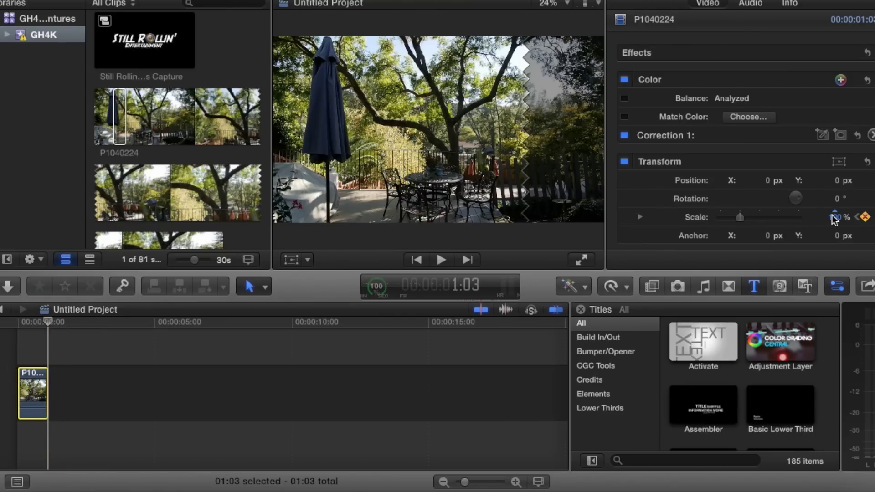
drag(834, 221, 834, 233)
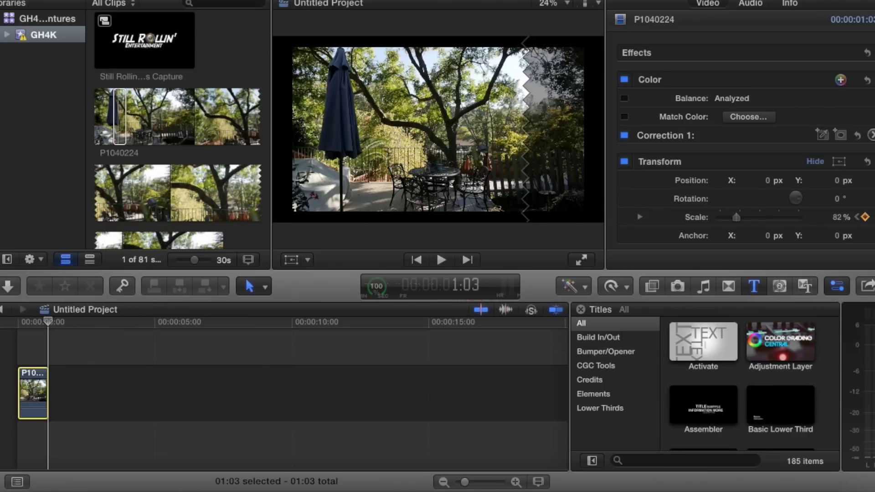
click(836, 218)
drag(837, 221, 837, 227)
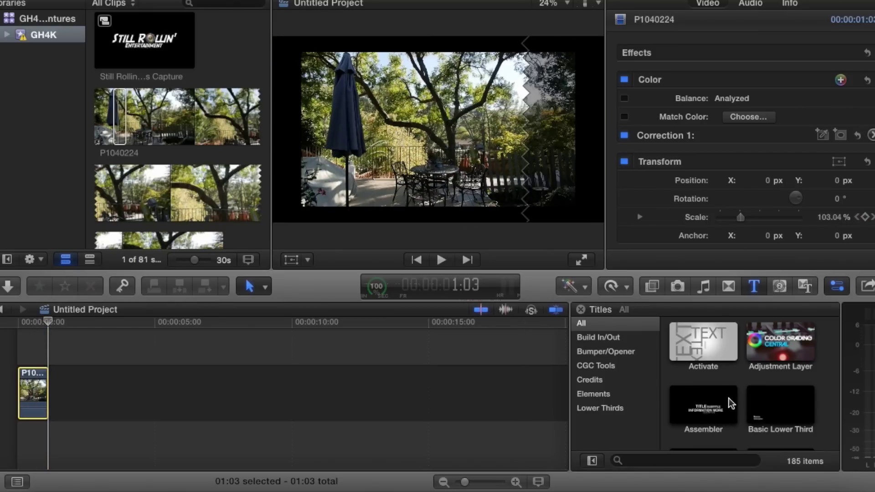
click(677, 460)
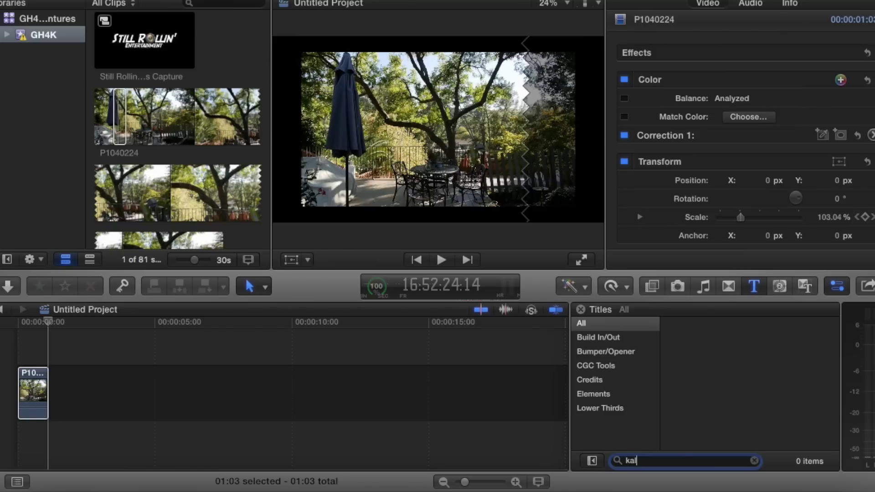
Switch to the Effects browser and search it for 'kal'
click(728, 291)
click(656, 290)
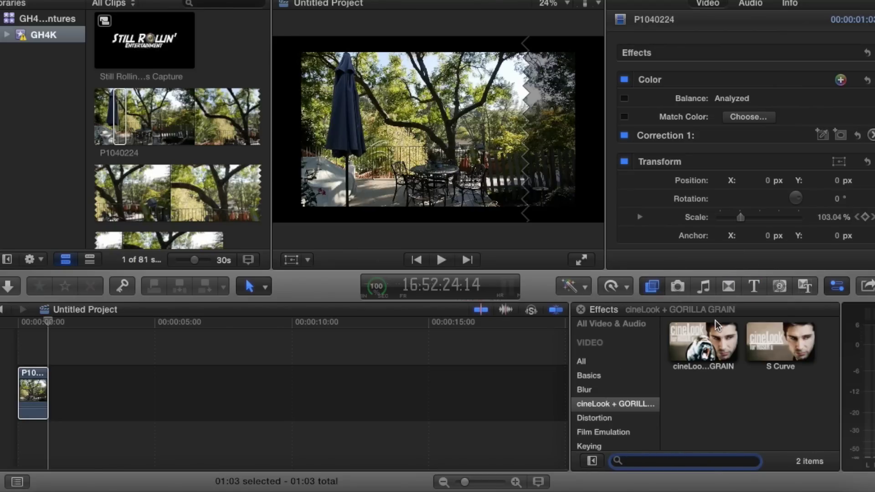
click(642, 459)
text(kal)
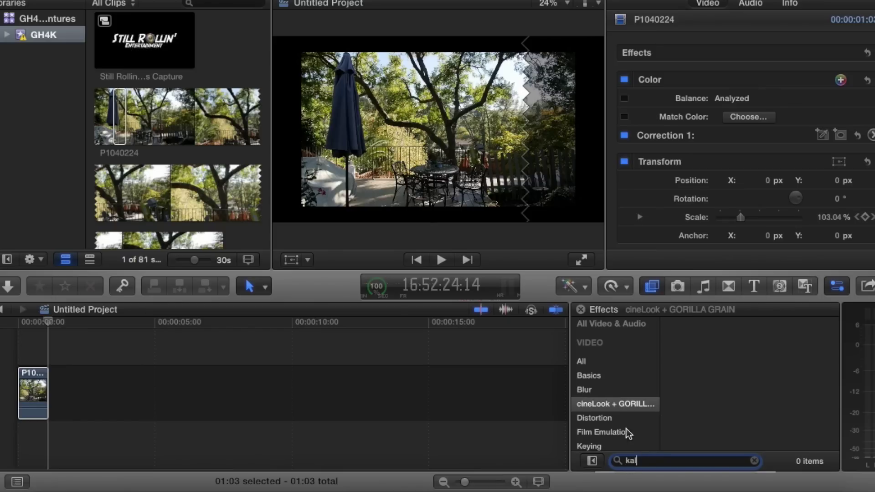
scroll(623, 444, down, 6)
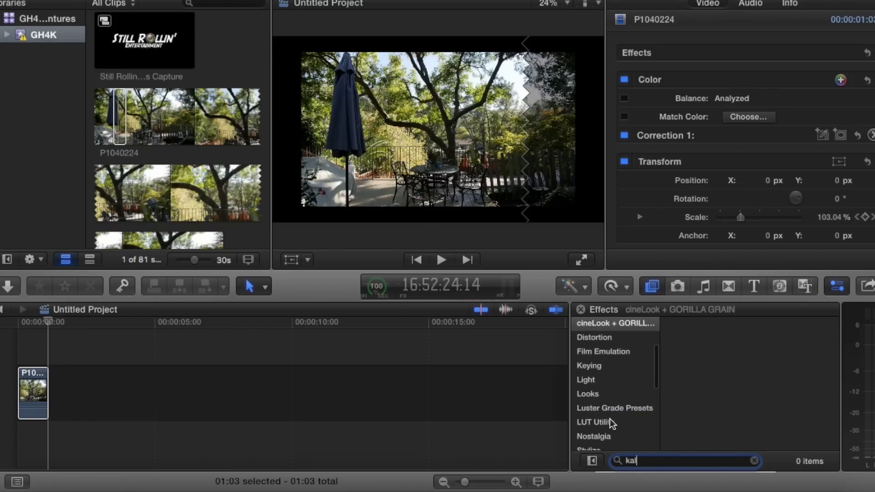
scroll(606, 425, up, 3)
Browse Looks and Stylize, clear the search, and list the Tiling effects with the patio clip selected
click(608, 381)
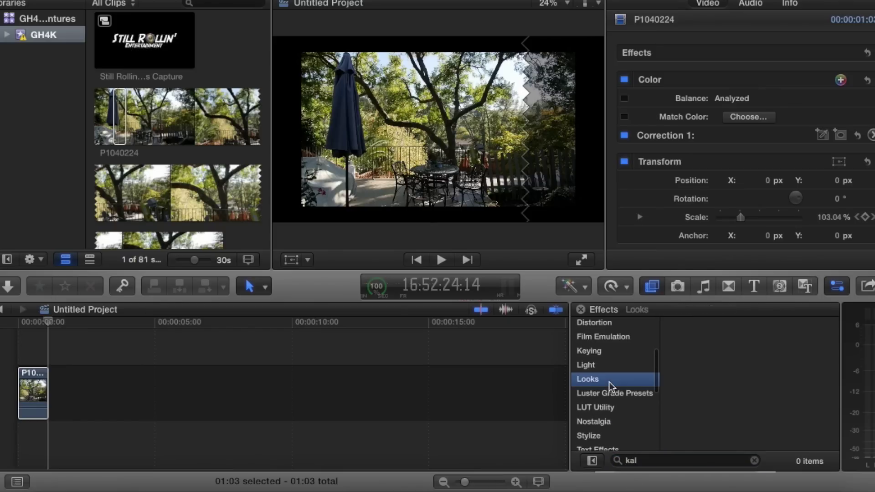
click(602, 433)
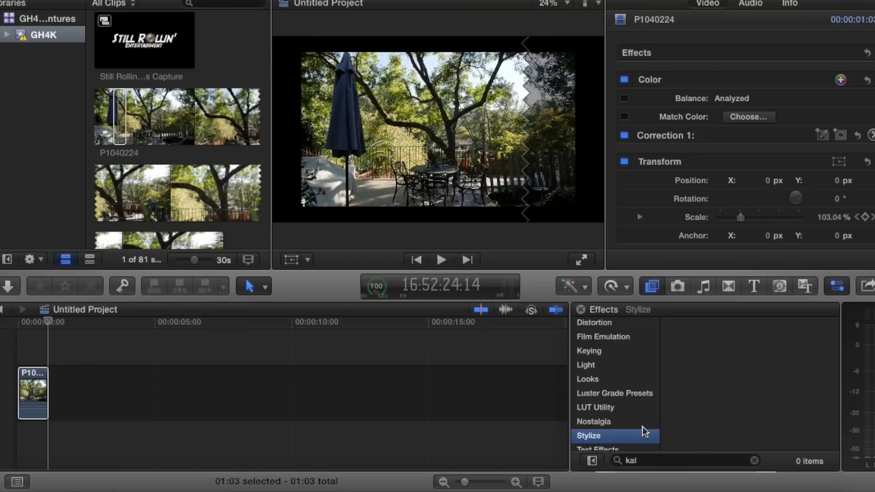
click(753, 461)
scroll(797, 334, down, 1)
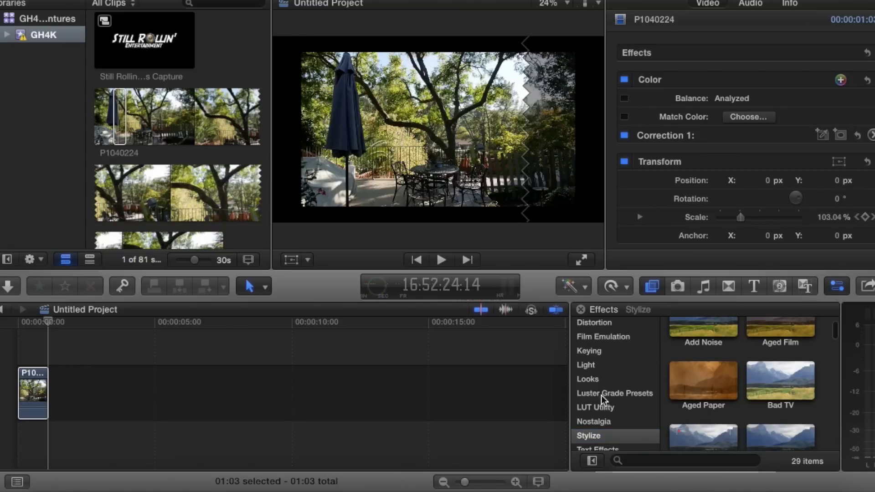
click(592, 382)
scroll(617, 372, down, 3)
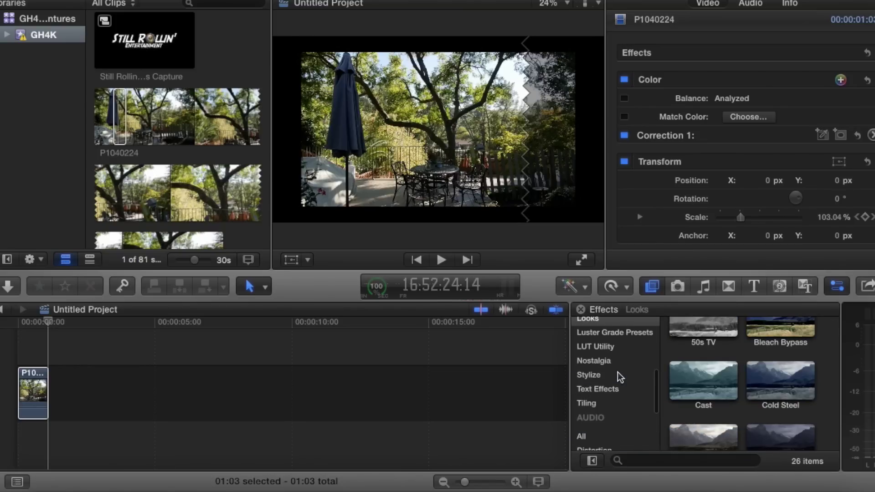
click(600, 399)
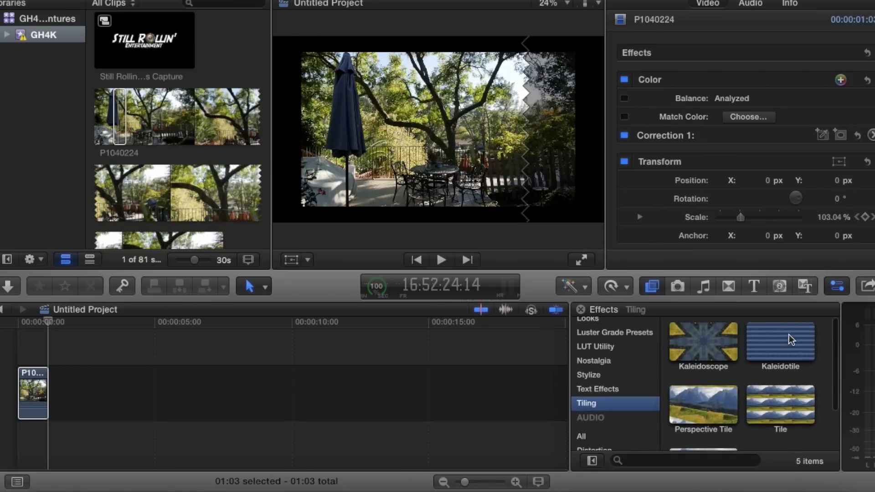
click(28, 384)
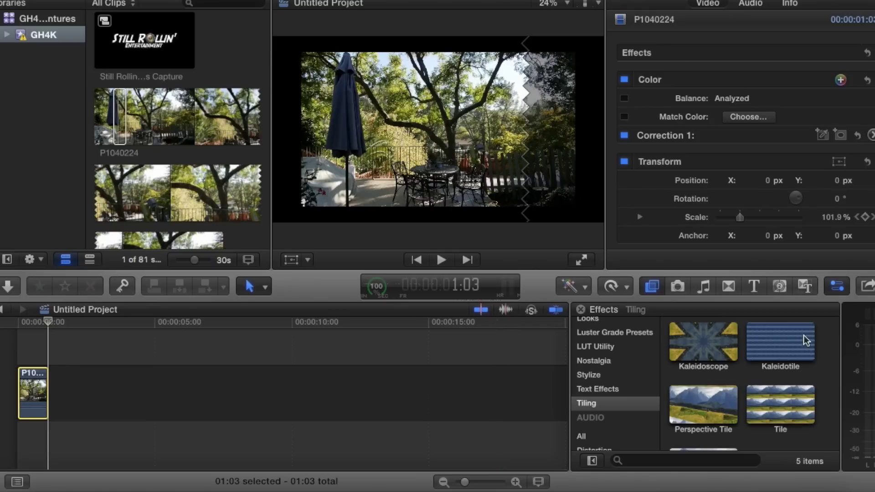
drag(803, 335, 34, 400)
click(37, 352)
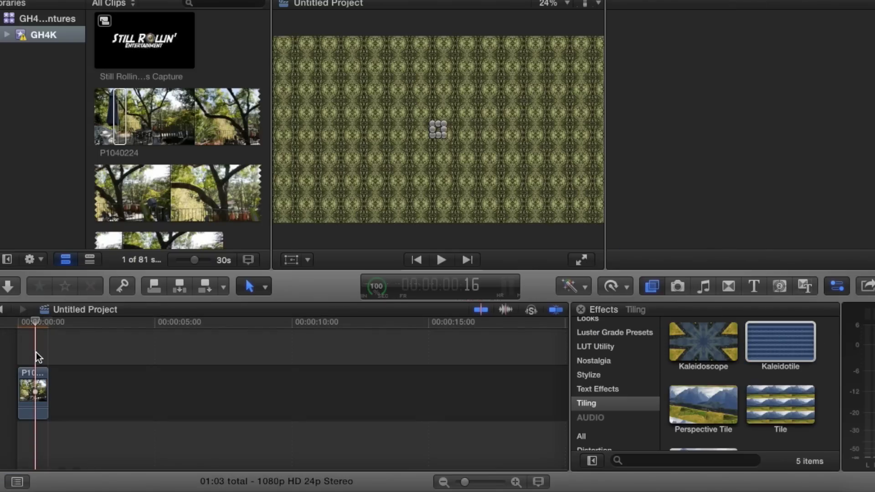
click(45, 353)
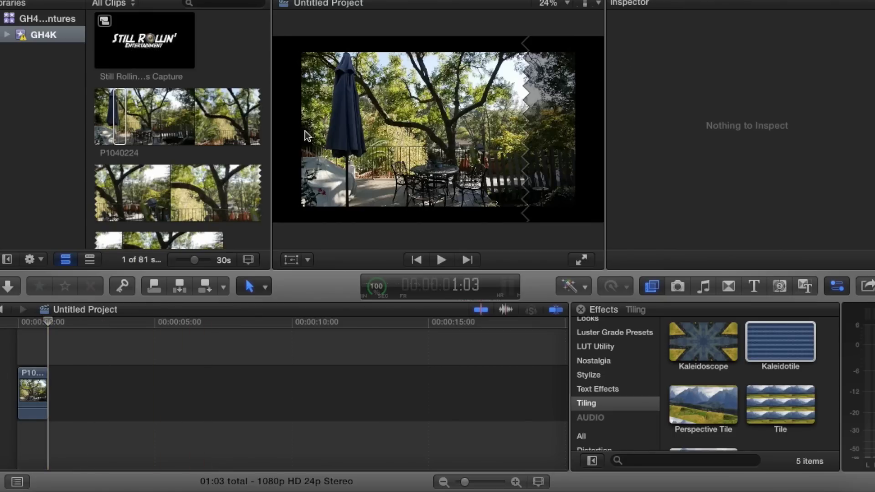
Turn the patio clip into a new compound clip
click(32, 392)
right_click(30, 387)
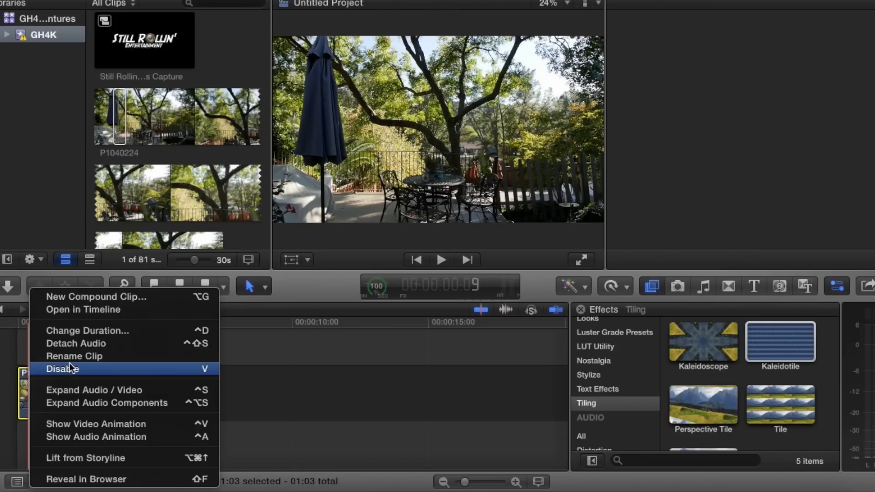
click(121, 299)
key(Return)
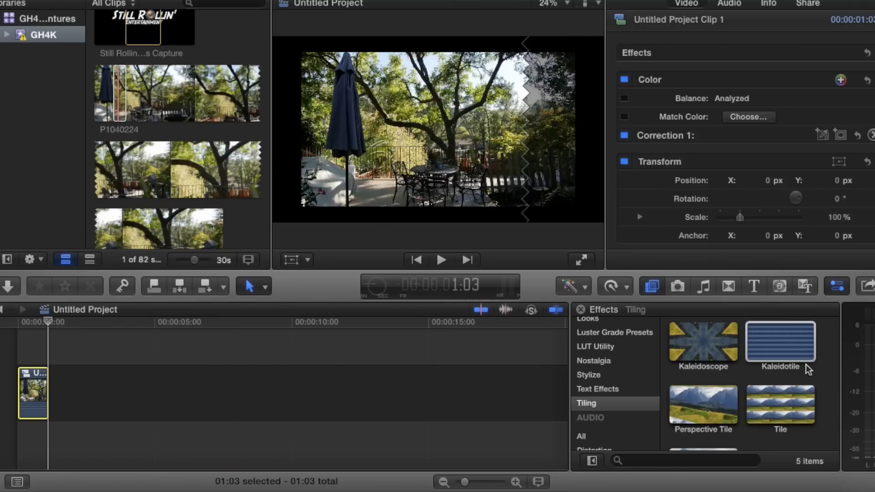
Drag Kaleidotile onto the compound clip and select it to inspect the effect
drag(795, 349, 40, 383)
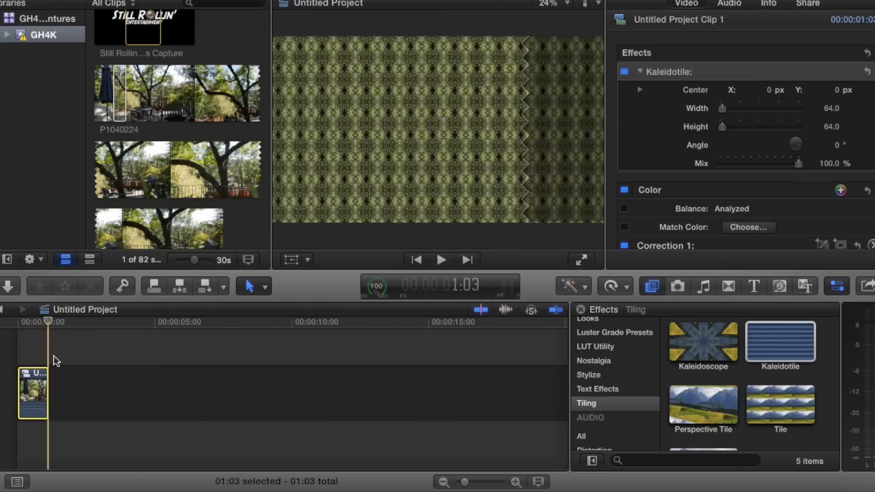
click(133, 335)
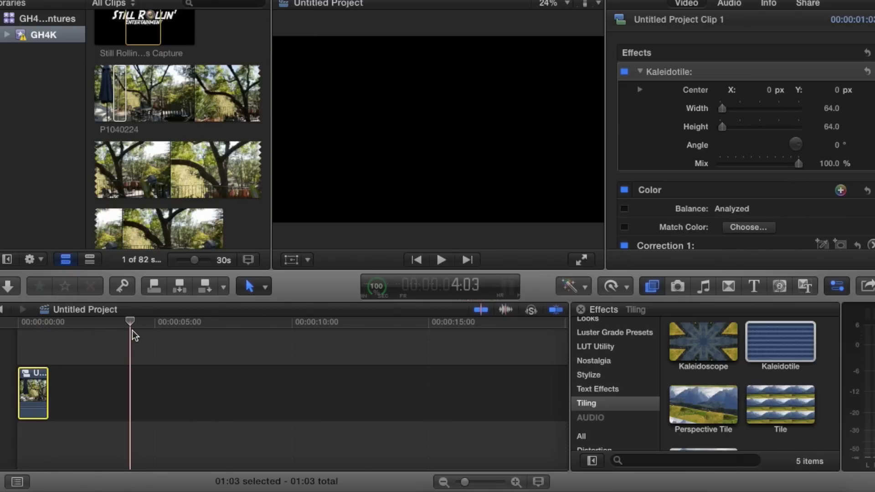
click(47, 365)
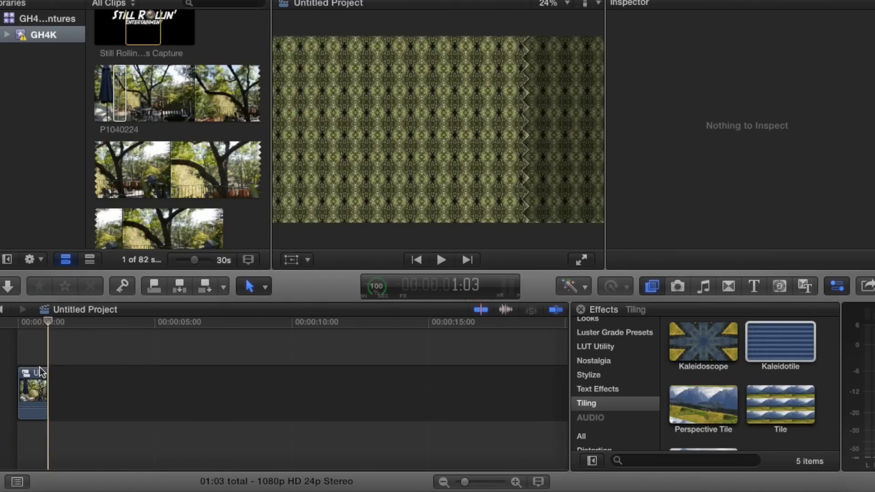
click(42, 372)
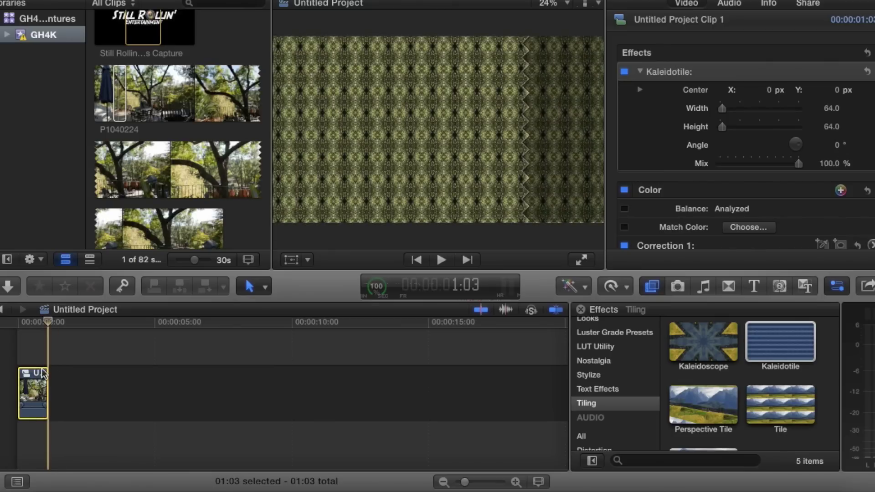
Step through frames near the clip's end, then open the compound clip to view P1040224 inside
scroll(797, 217, down, 6)
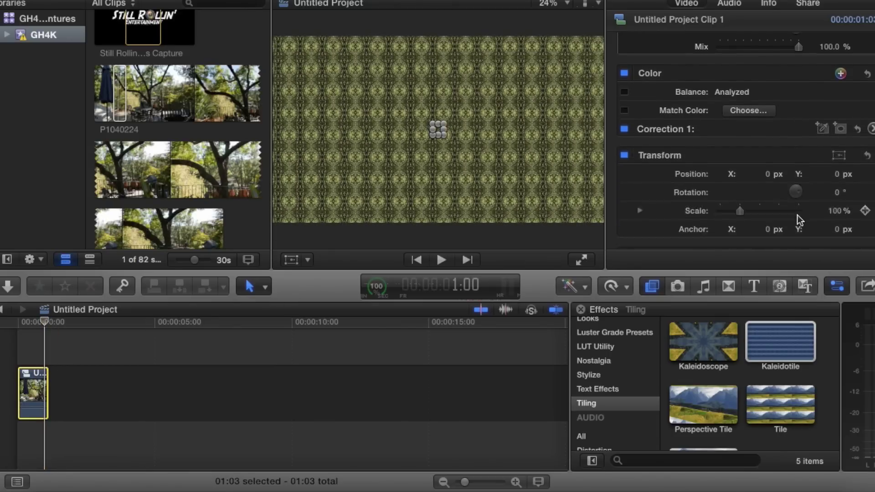
key(Right)
key(Right)
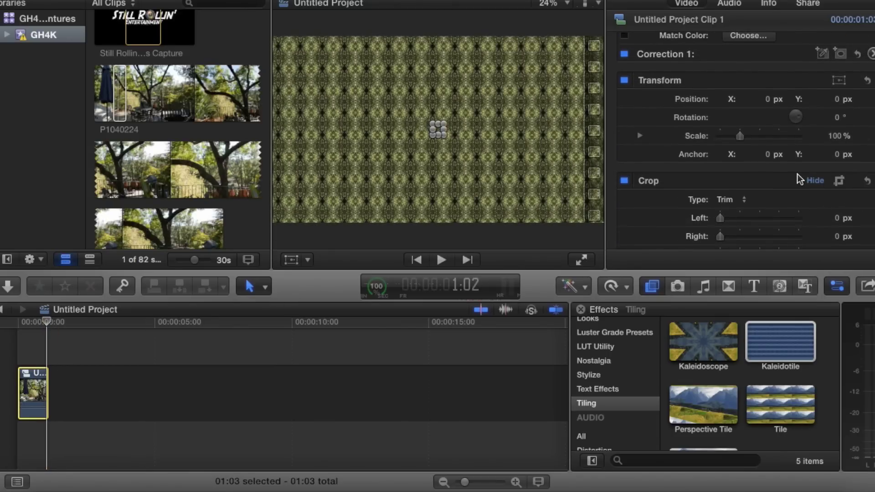
key(Right)
key(Left)
key(Left)
key(Left)
key(Left)
key(Left)
key(Left)
key(Left)
key(Left)
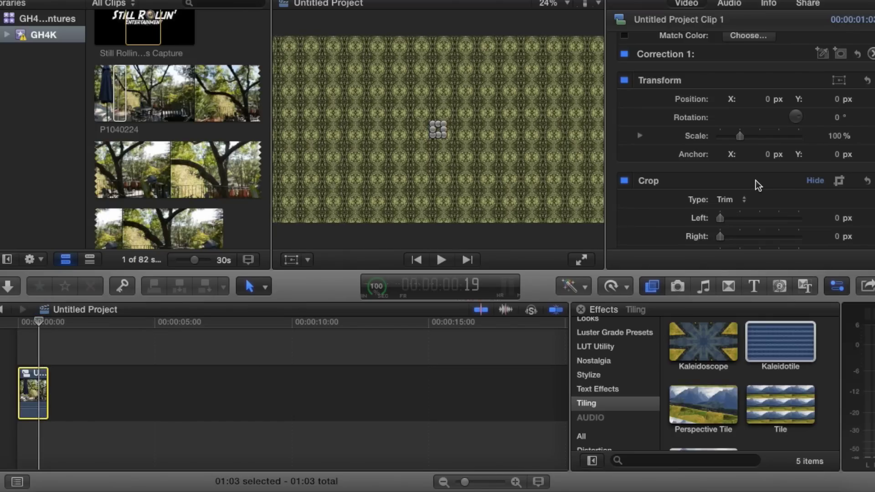
scroll(756, 184, up, 2)
key(Left)
key(Left)
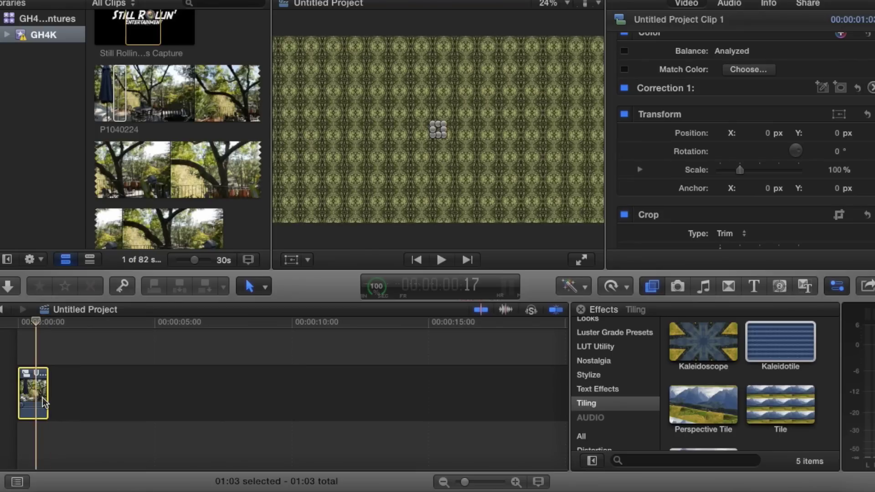
key(Right)
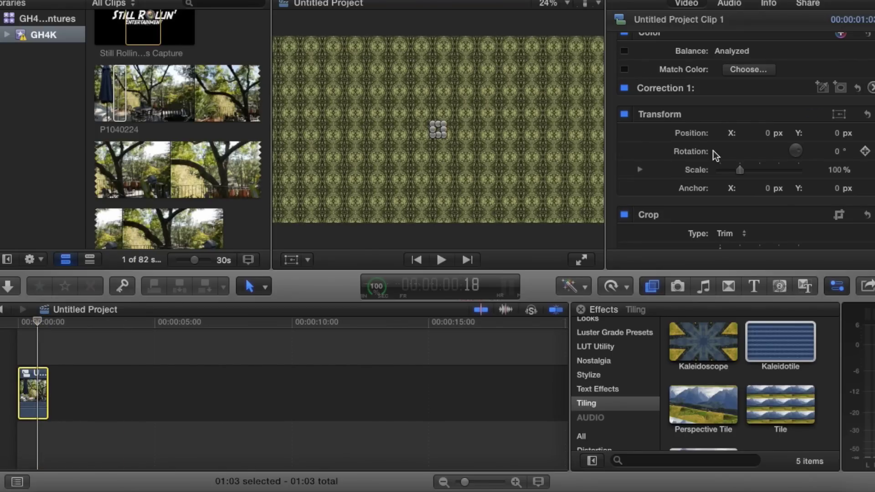
key(Home)
key(End)
scroll(732, 136, down, 2)
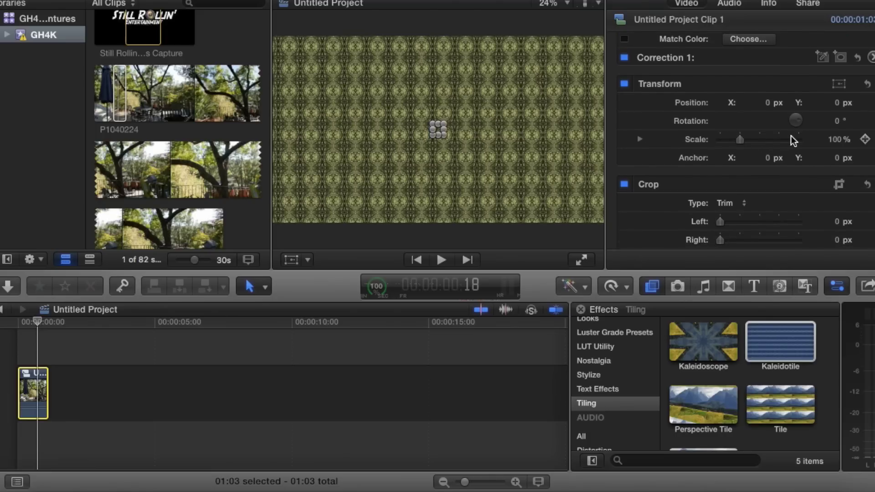
double_click(27, 376)
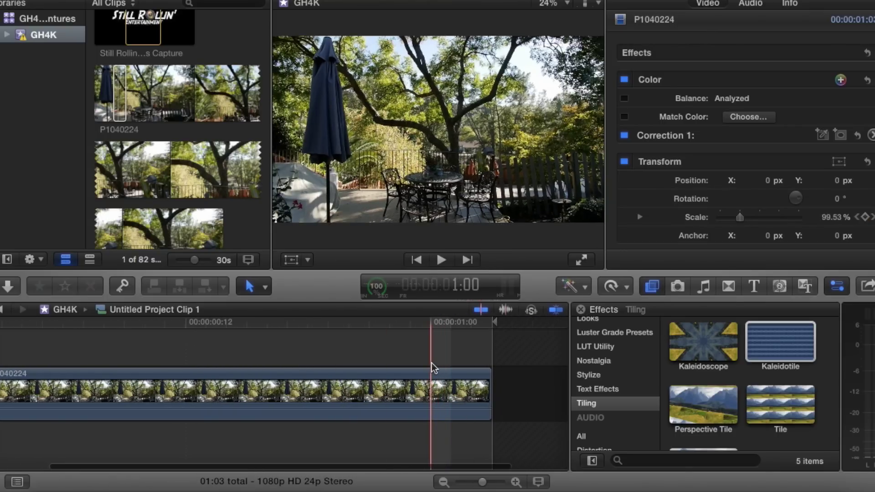
Return to the main project and select the compound clip to show its Kaleidotile settings
click(403, 361)
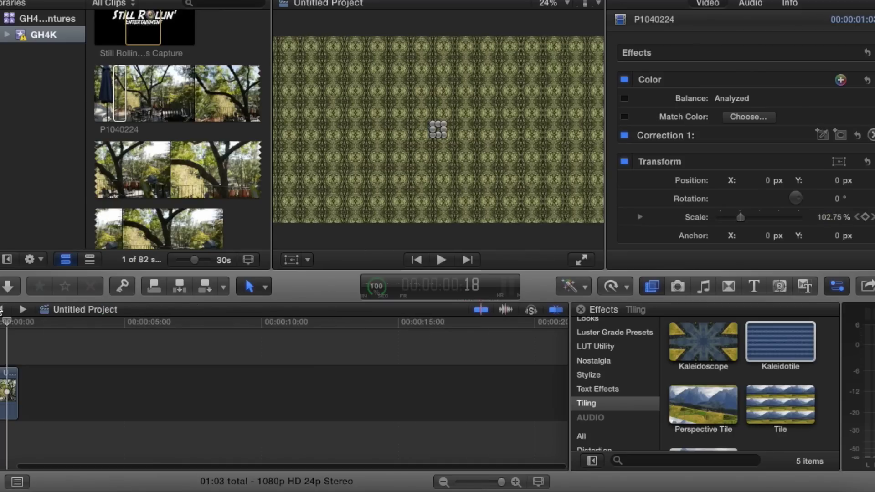
click(16, 364)
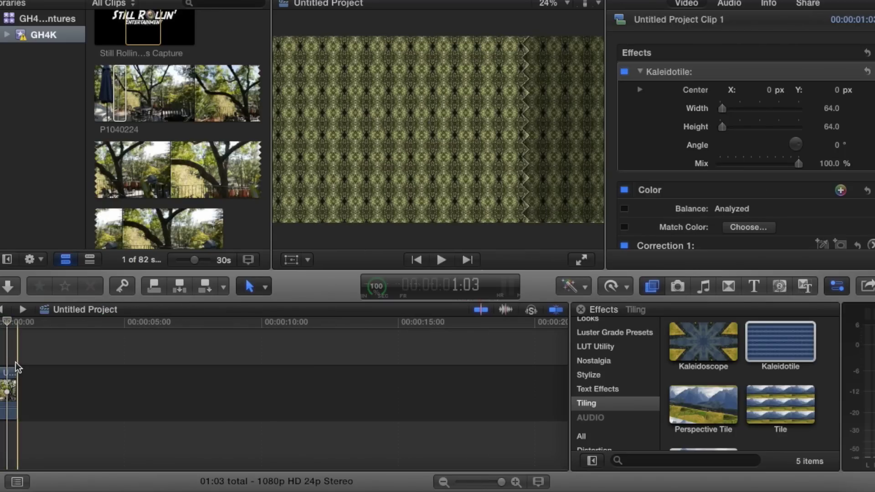
key(Left)
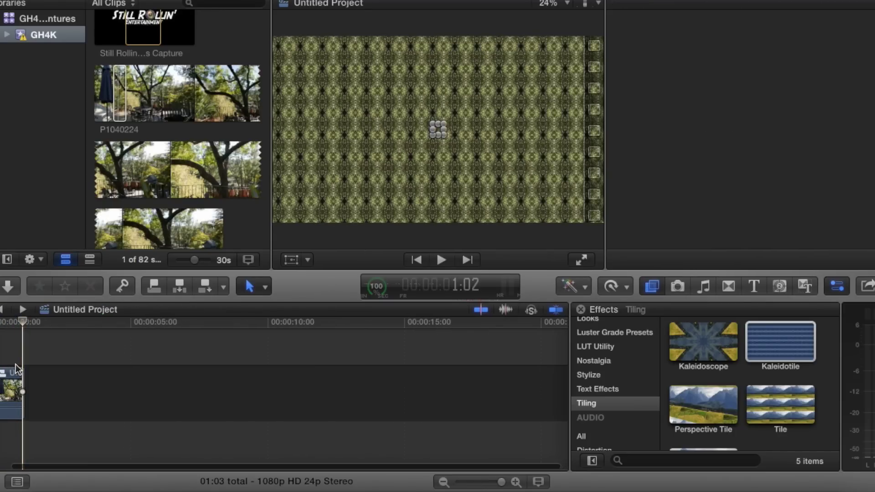
click(15, 368)
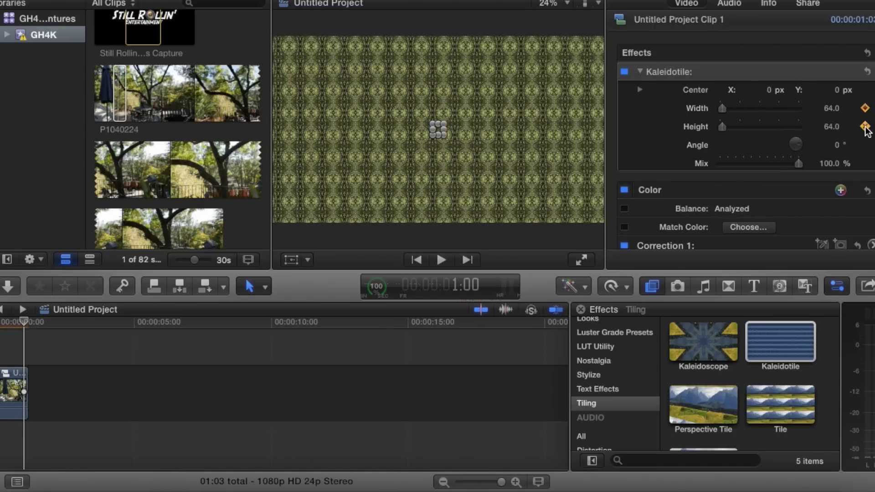
Raise Kaleidotile Width to 2000 and Height to 1315 on the compound clip
drag(723, 127, 771, 128)
drag(722, 108, 798, 110)
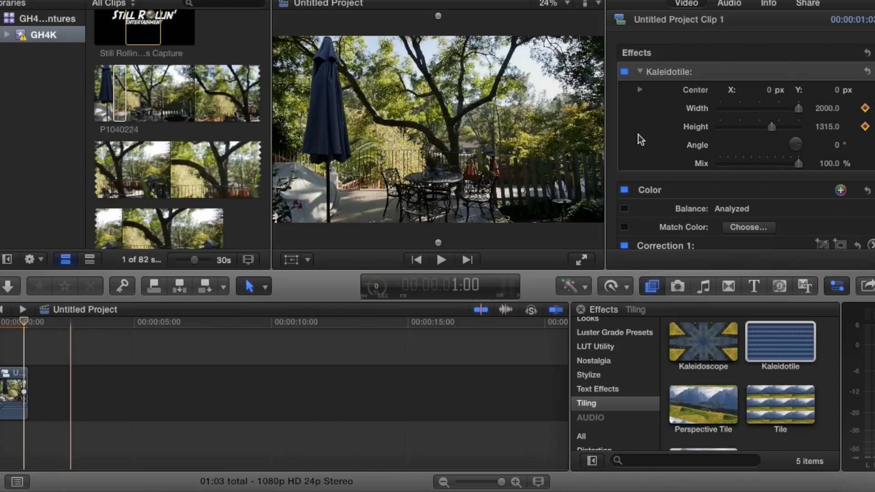
click(23, 385)
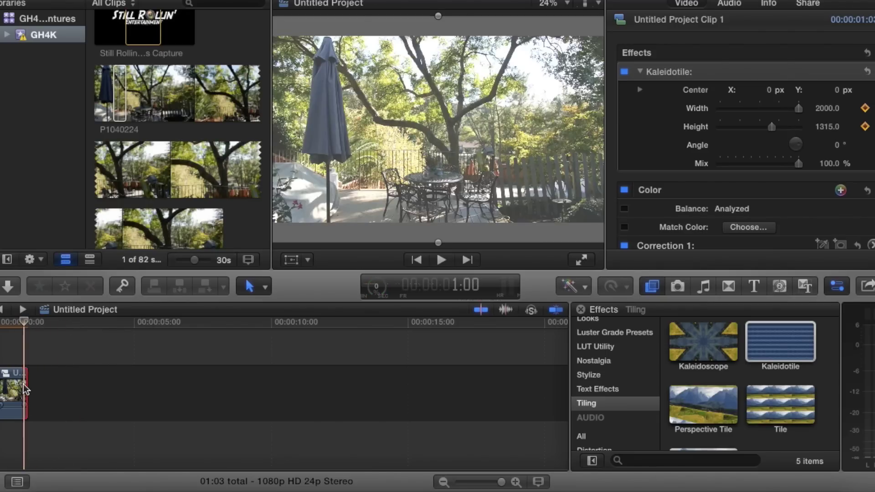
click(21, 387)
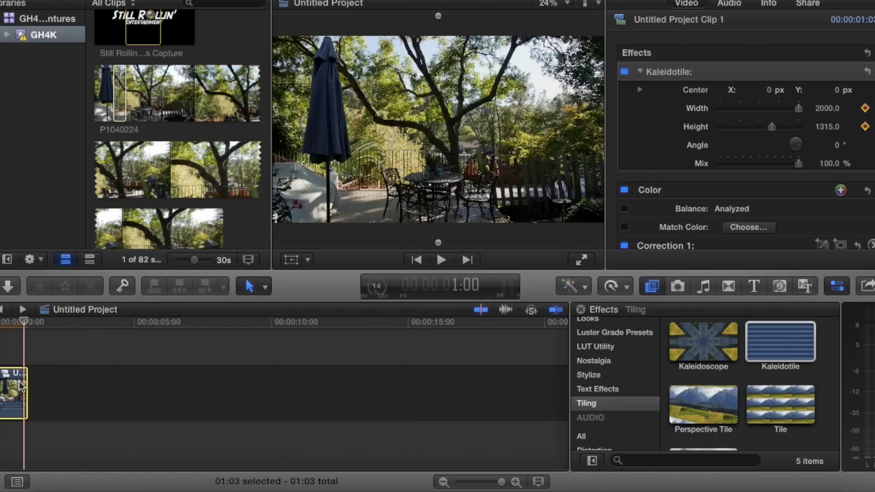
One frame later, lower Width to 1514 and Height to 883, then step frames to review
key(Right)
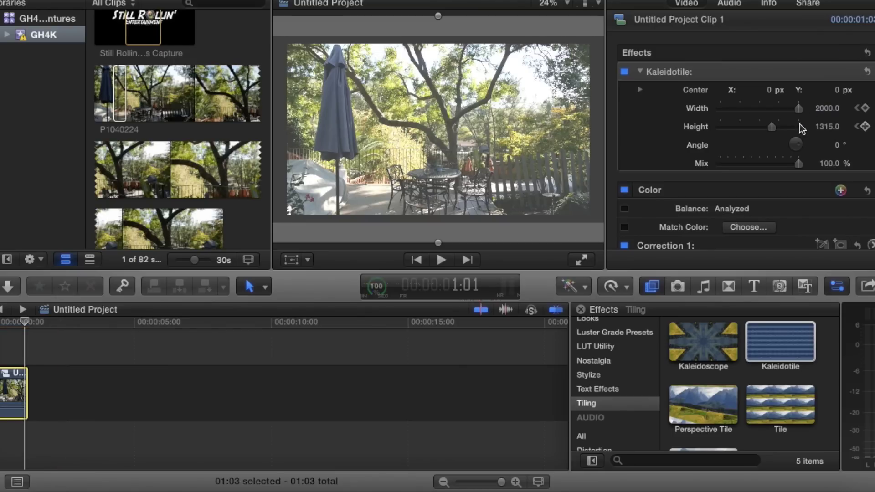
drag(797, 109, 787, 110)
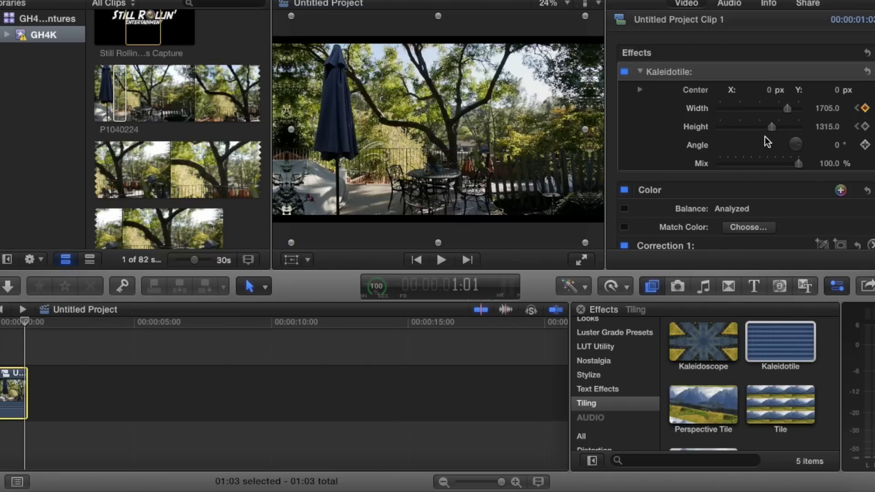
drag(772, 128, 757, 129)
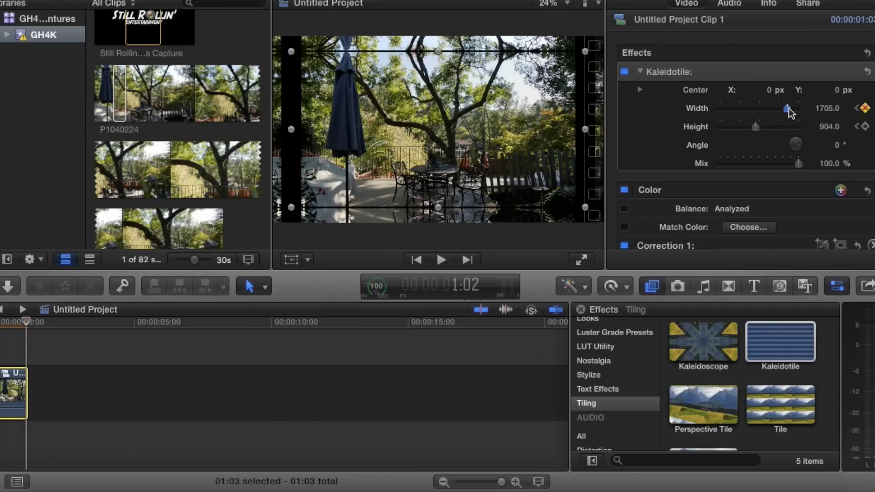
drag(788, 109, 759, 125)
key(Right)
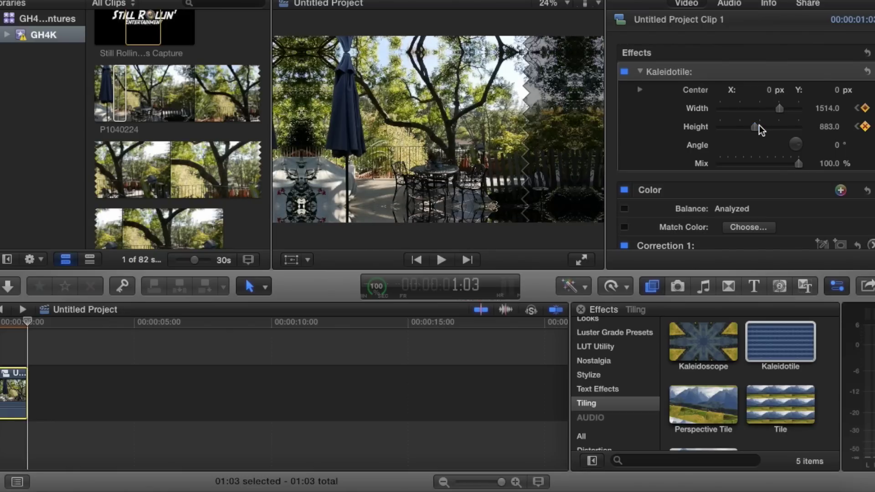
key(Left)
key(Left)
key(Left)
key(Left)
key(Left)
key(Left)
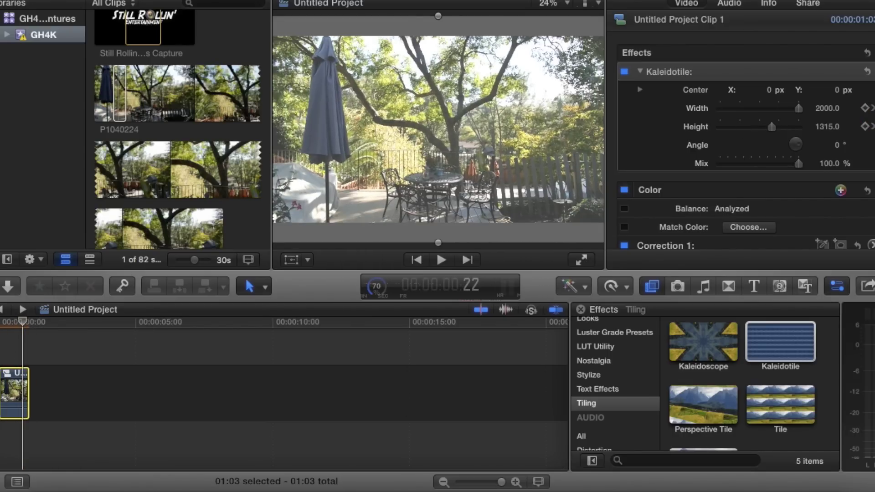
Select the Kaleidotile compound clip in the timeline and play back its zoom
key(super+shift+a)
scroll(31, 385, left, 2)
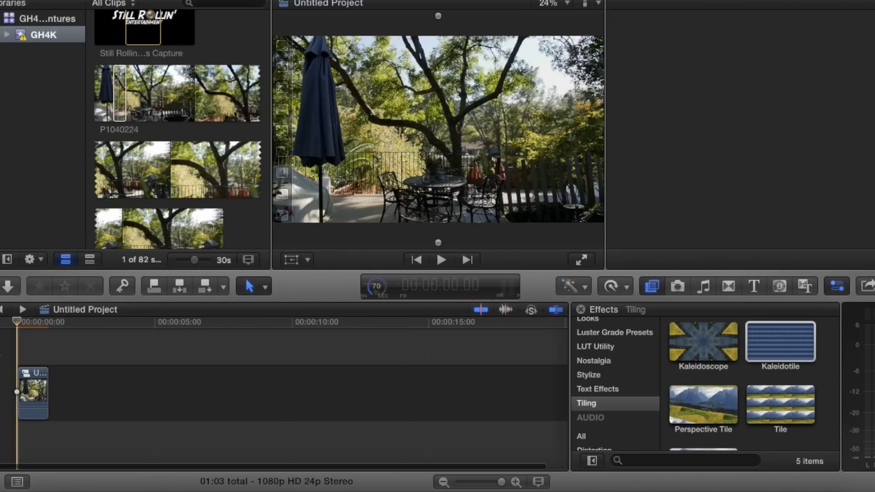
click(33, 389)
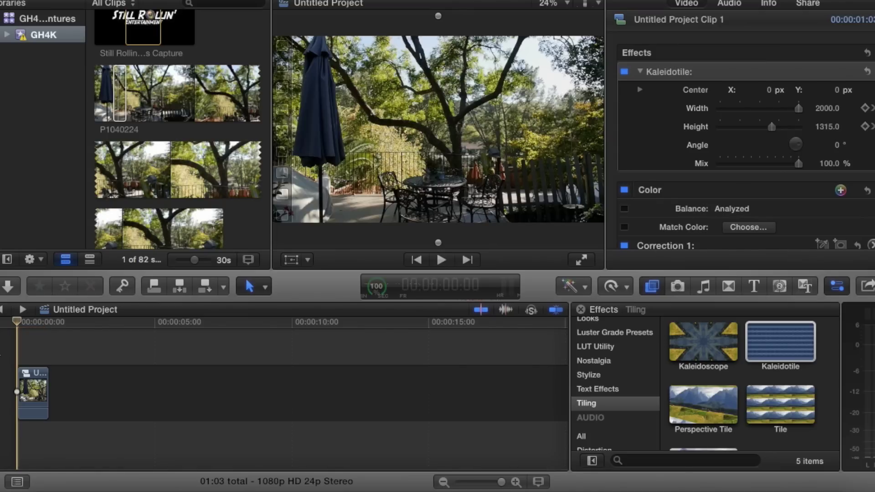
key(space)
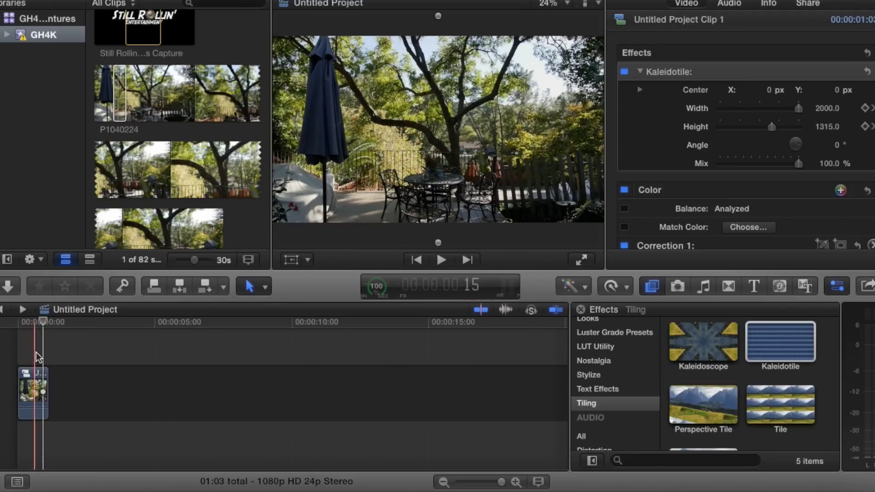
key(space)
In Vlog 010, blade The Fifth. - Stoked Life [5] at the playhead and select its later part
click(182, 68)
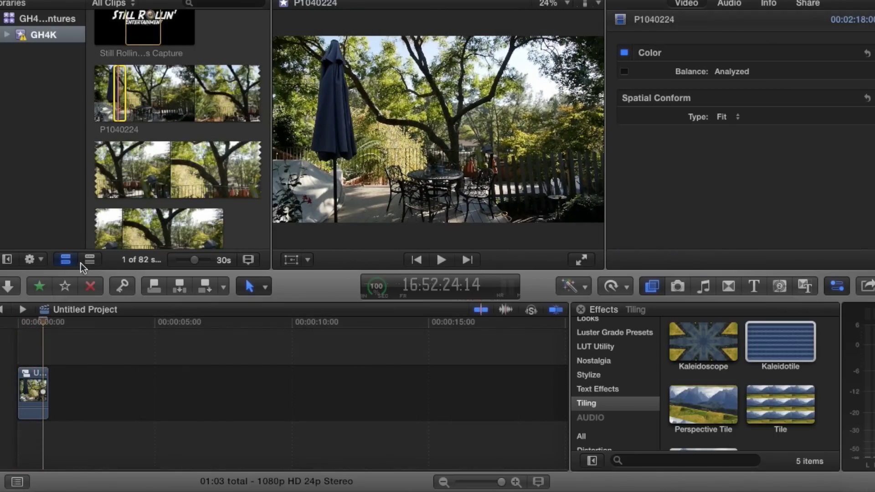
click(2, 311)
click(189, 359)
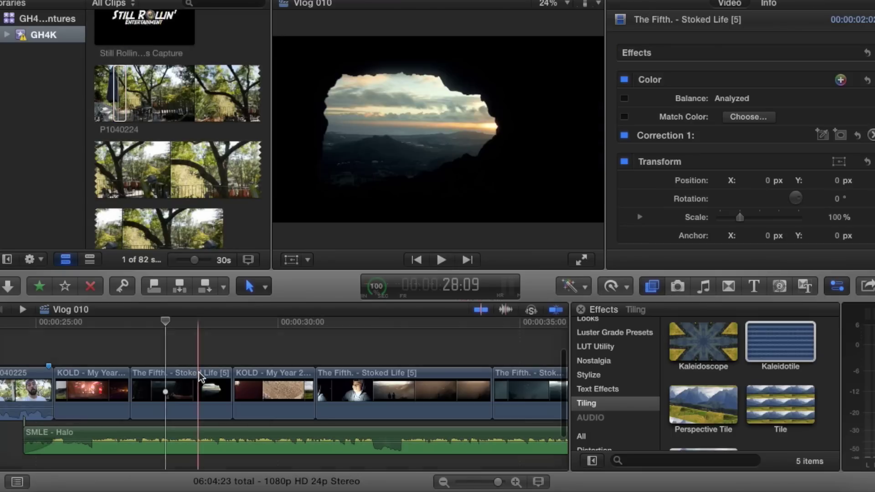
click(173, 383)
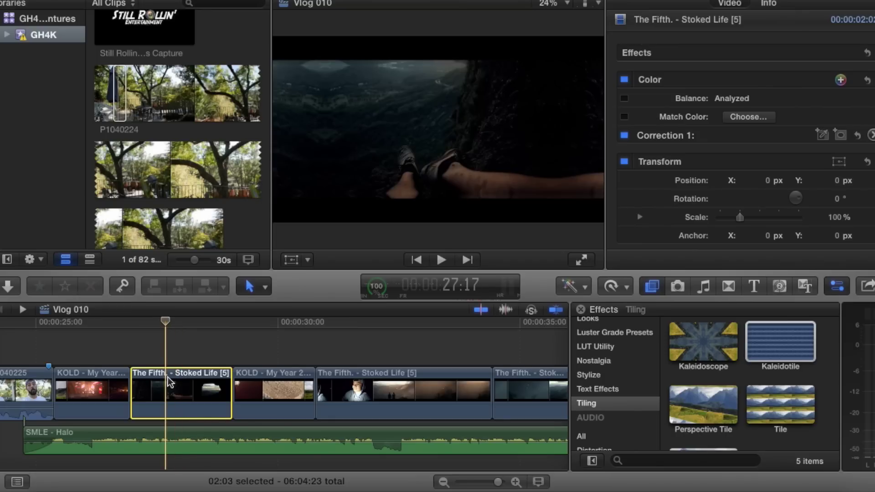
key(super+b)
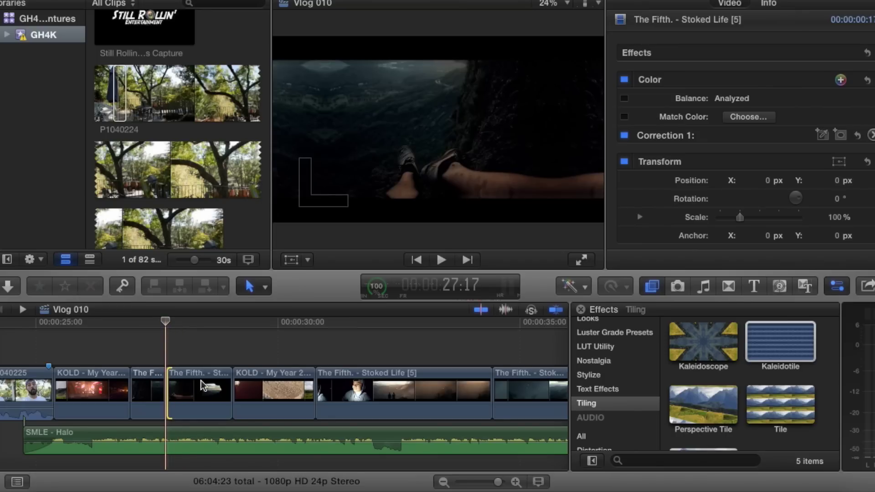
click(202, 385)
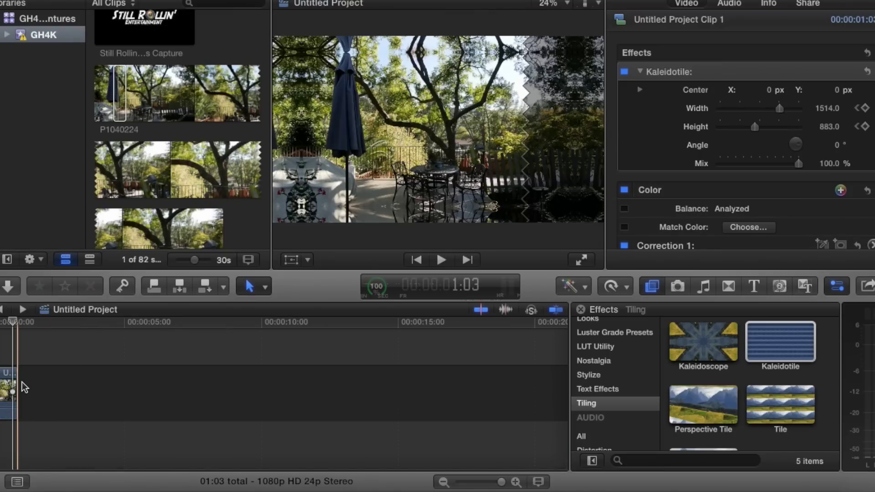
Paste the Stoked Life clip after Clip 1 and zoom in to check the junction
key(super+v)
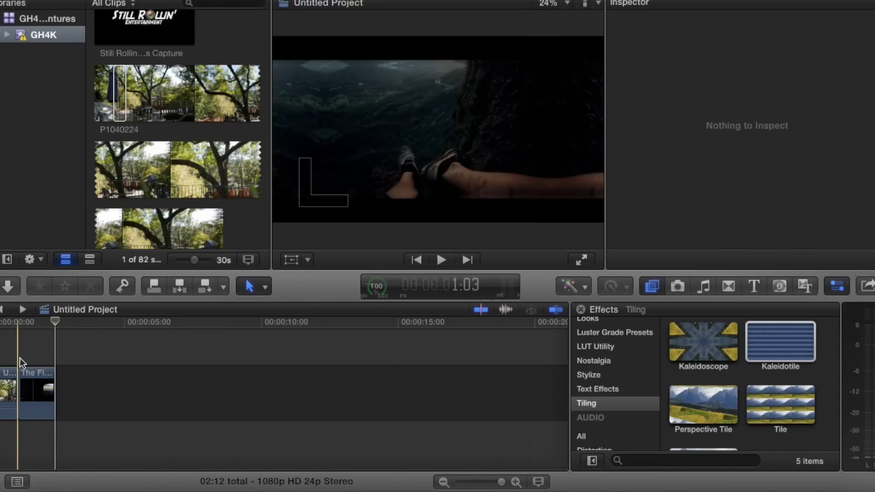
click(20, 357)
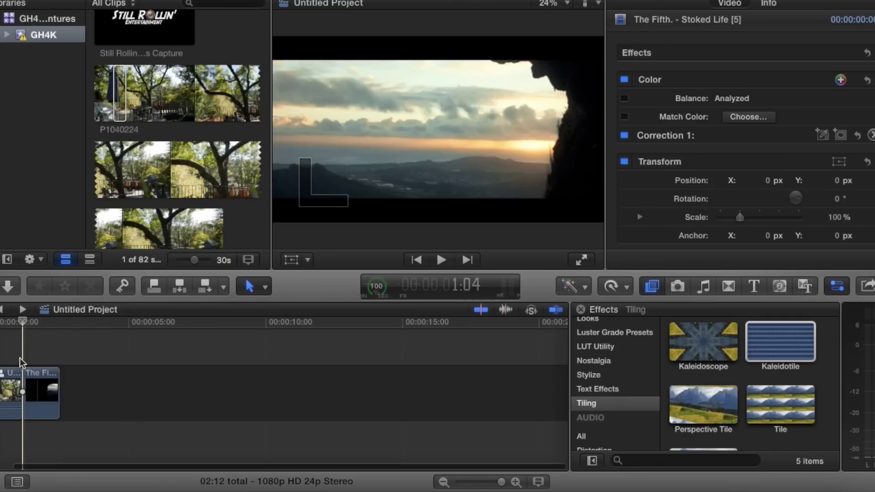
key(super+equal)
key(super+equal)
key(super+equal)
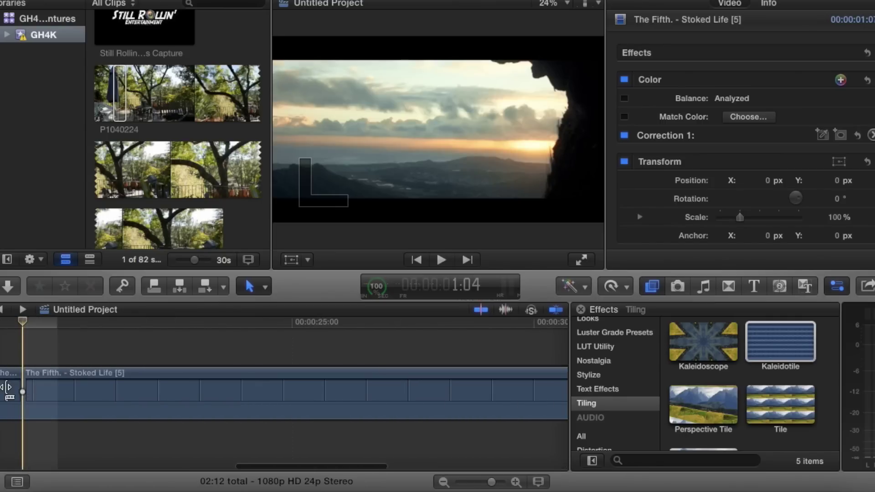
click(6, 391)
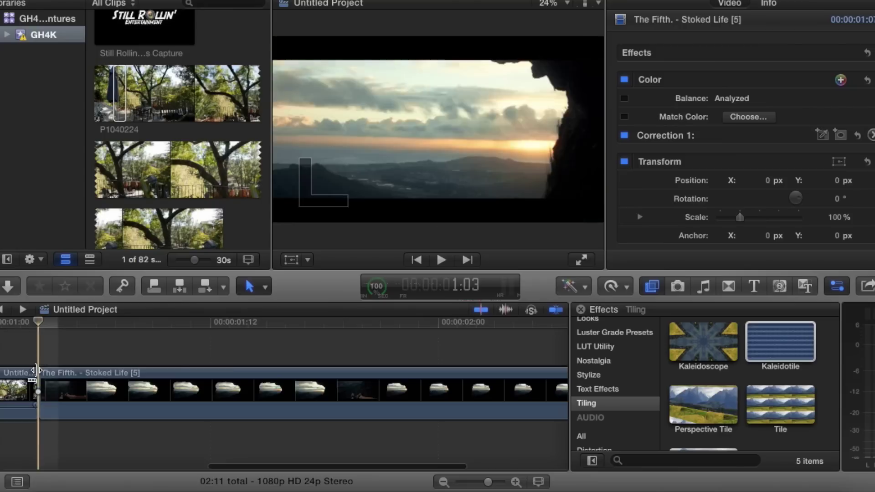
key(super+minus)
key(super+minus)
key(super+minus)
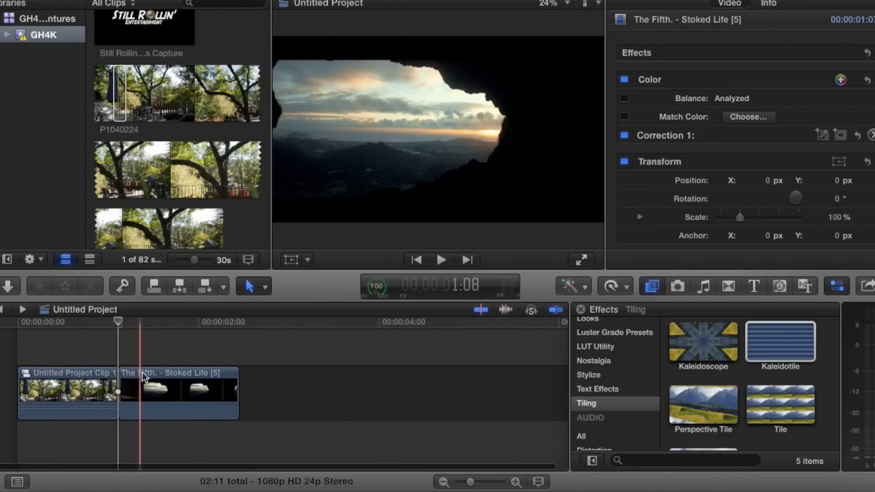
Play the edit from the project start to preview the transition, then stop
click(18, 362)
key(space)
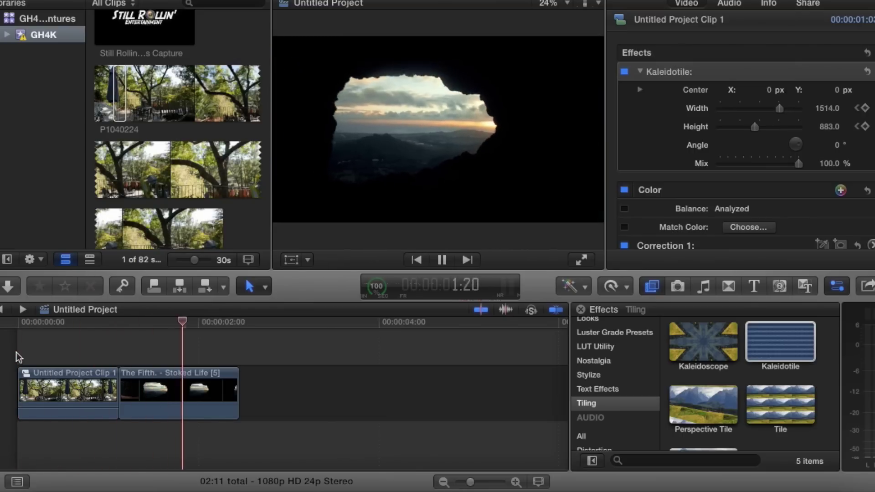
key(space)
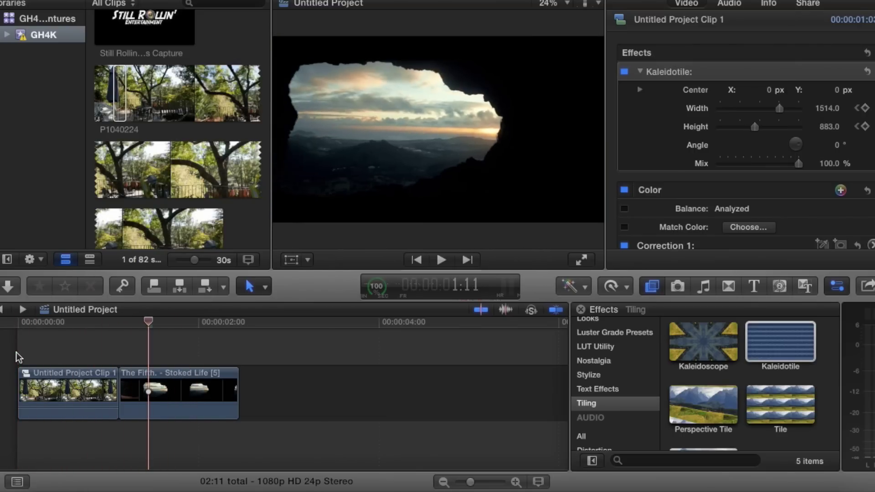
click(88, 361)
Combine both clips into a new compound clip, Untitled Project Clip 2
drag(95, 352, 141, 393)
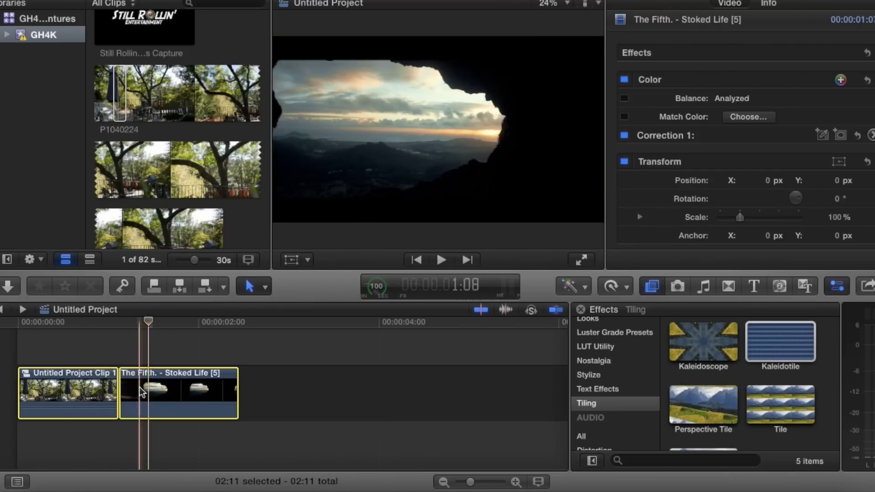
right_click(143, 391)
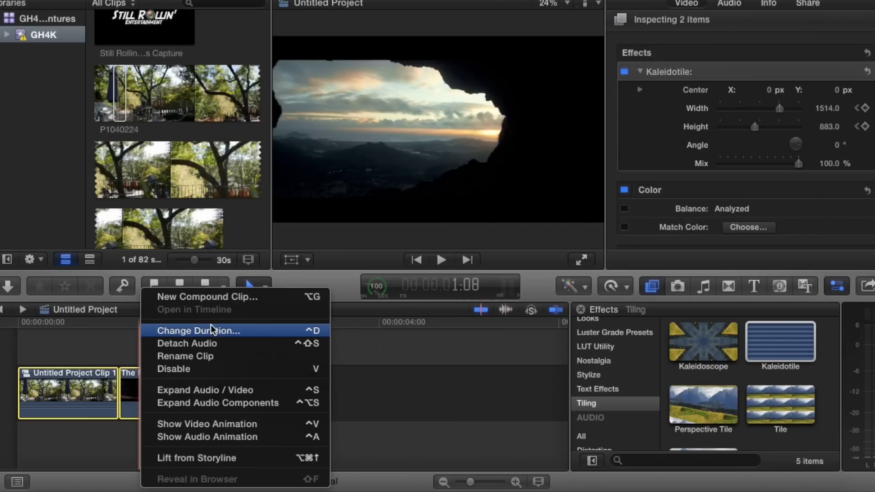
click(214, 297)
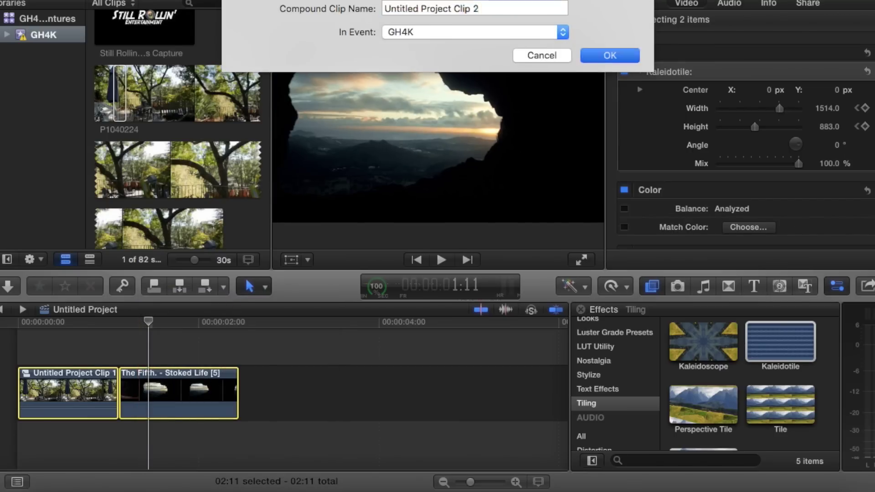
key(Escape)
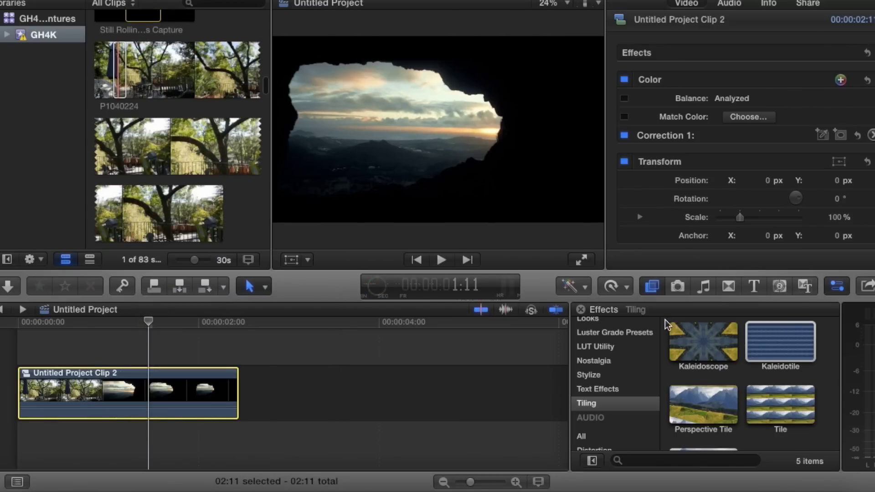
Apply cineLook GORILLA GRAIN to the compound clip and turn its Vignette off
scroll(706, 351, down, 1)
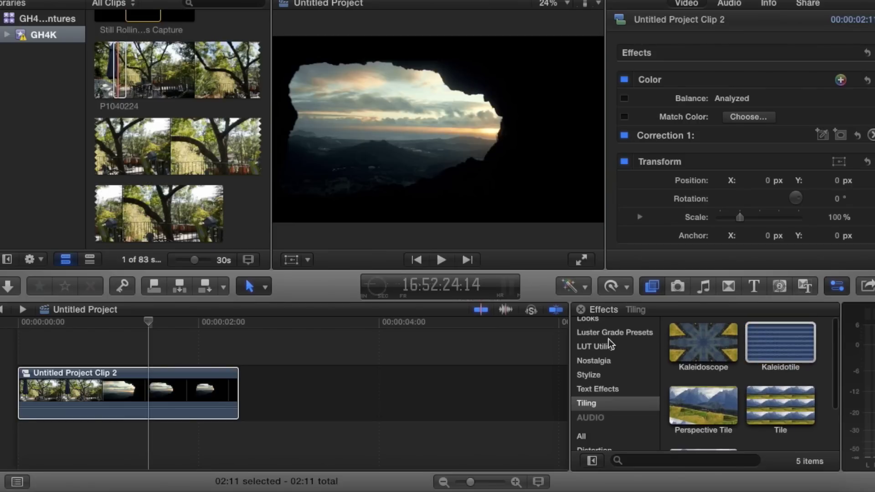
scroll(606, 346, up, 1)
click(601, 329)
scroll(766, 357, down, 3)
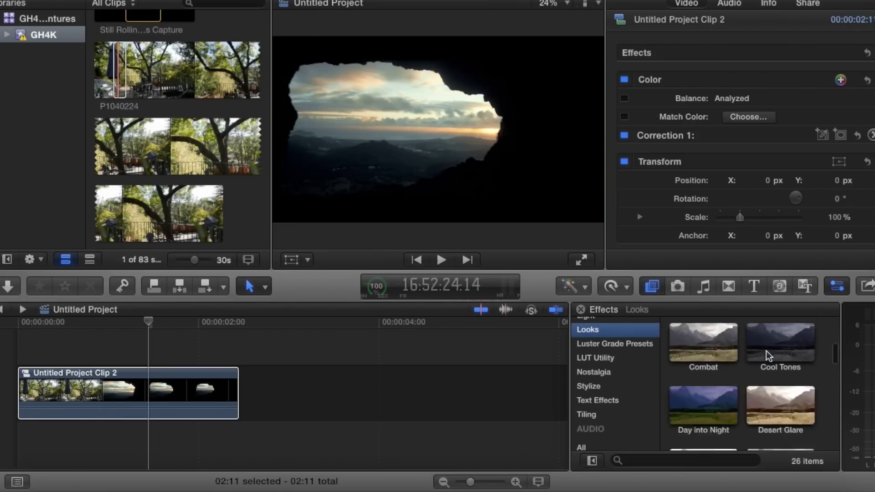
scroll(651, 382, up, 5)
scroll(652, 384, down, 1)
click(615, 396)
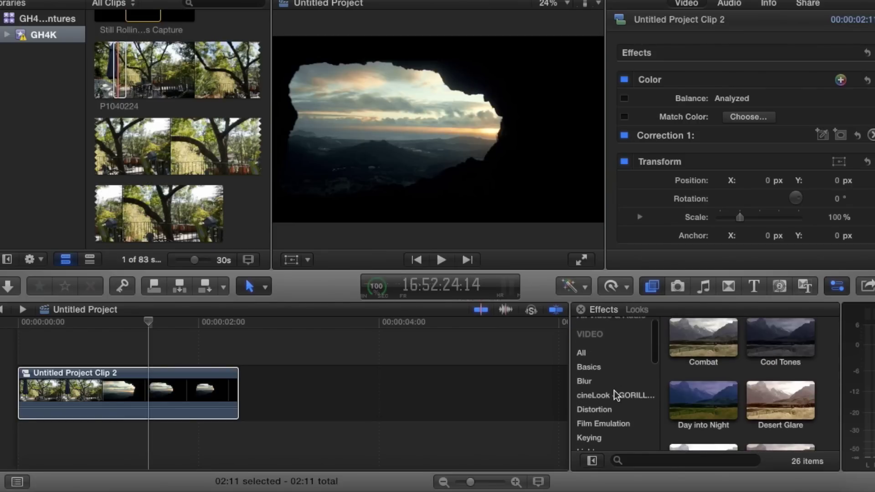
drag(703, 341, 165, 387)
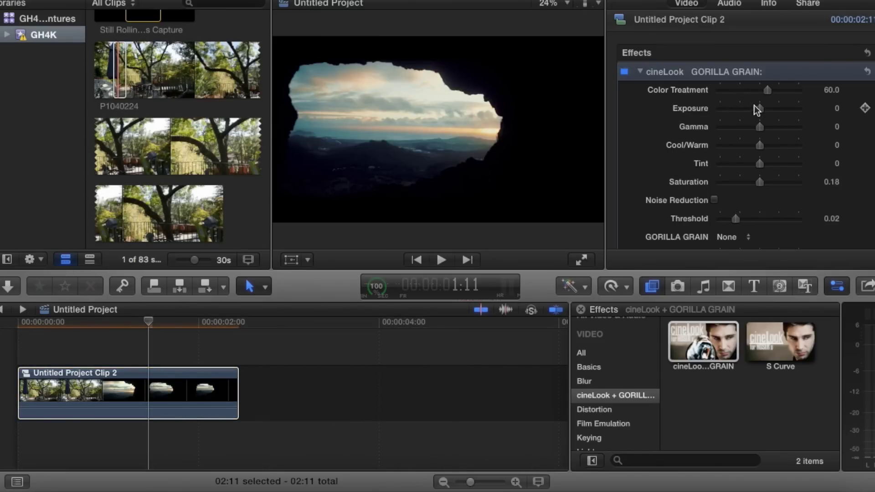
scroll(722, 156, down, 8)
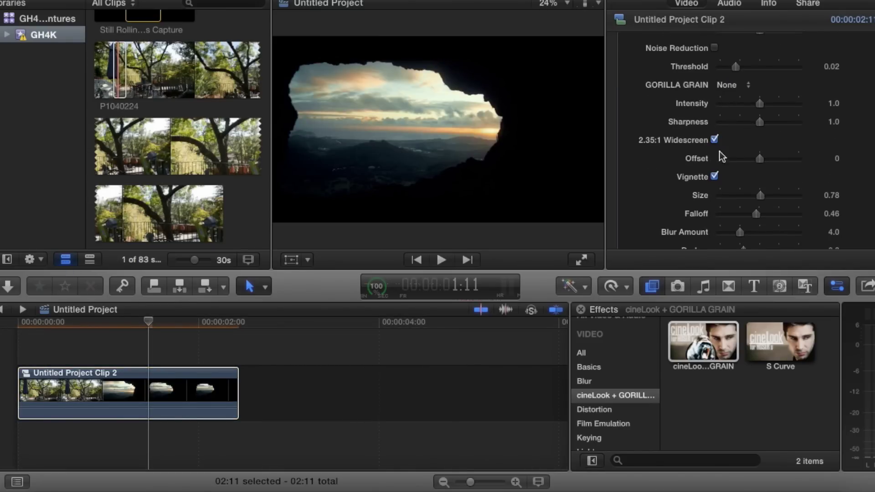
click(714, 177)
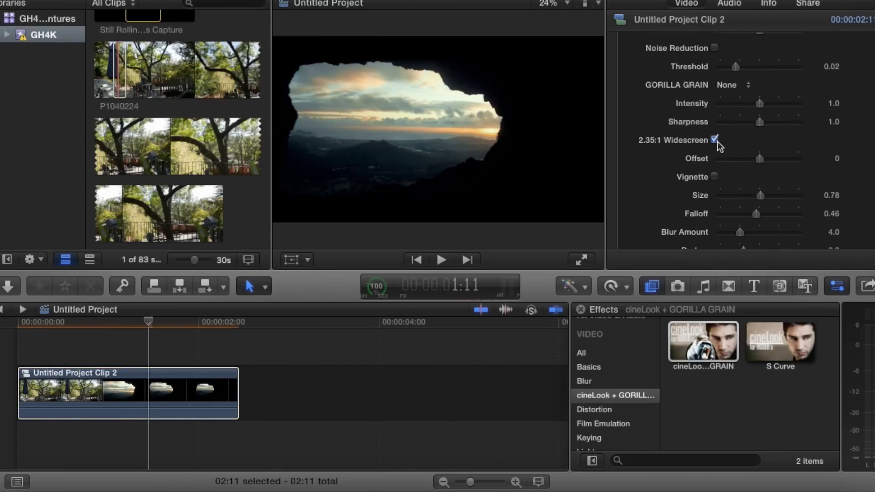
Deselect the compound clip and play it from the start to review the 2.35:1 widescreen look
click(9, 354)
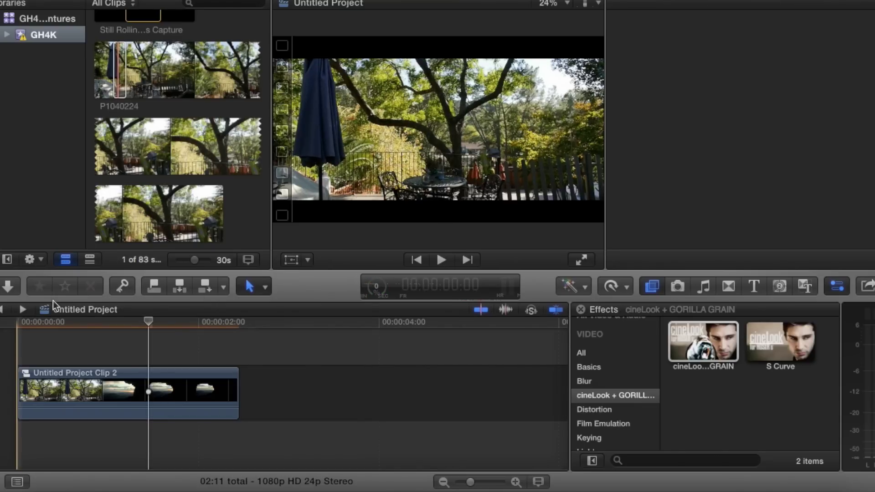
key(Home)
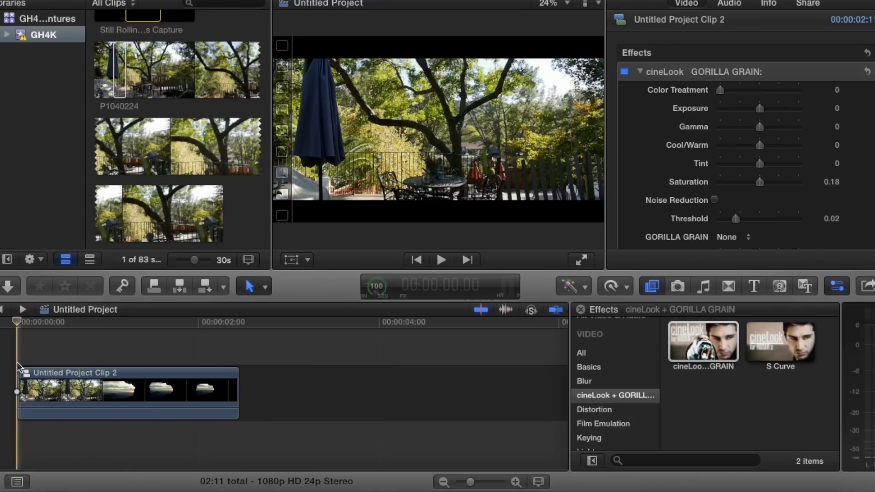
key(space)
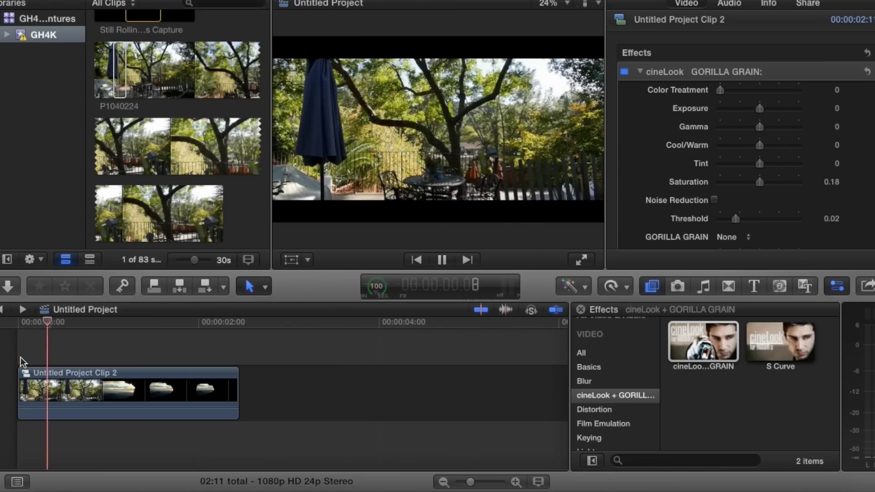
key(space)
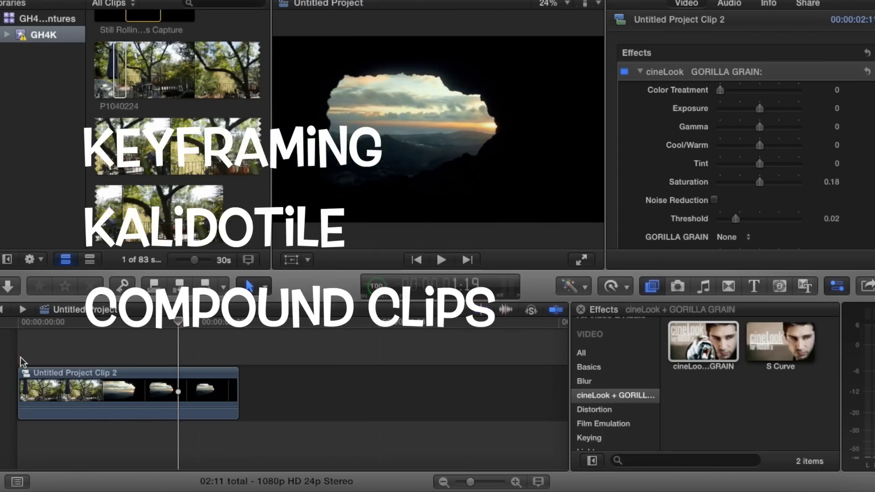